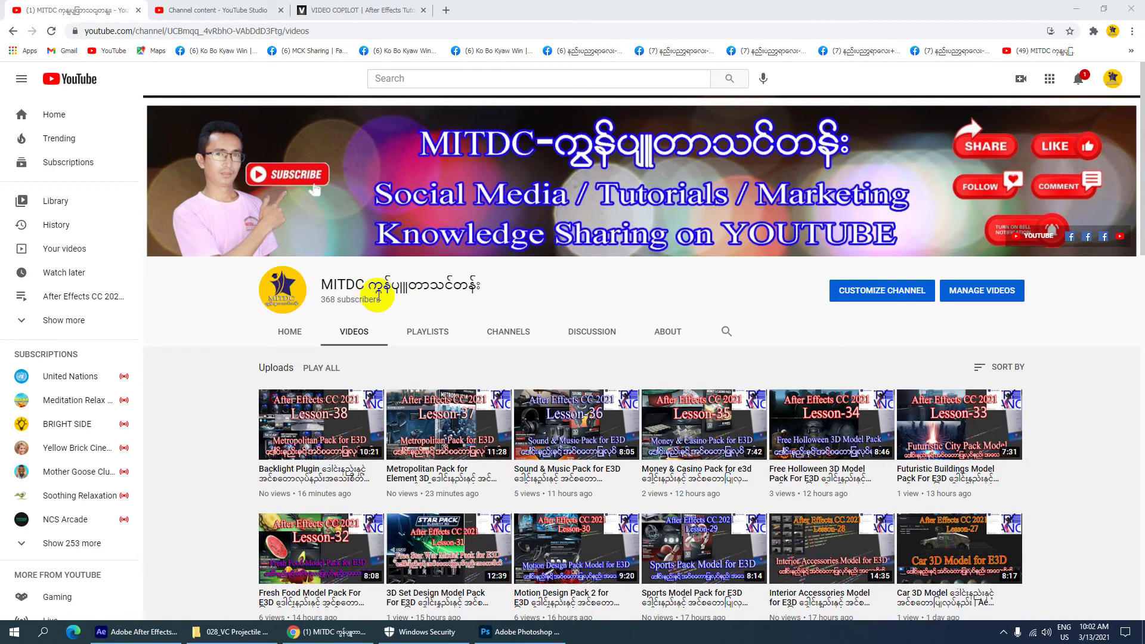
click(357, 10)
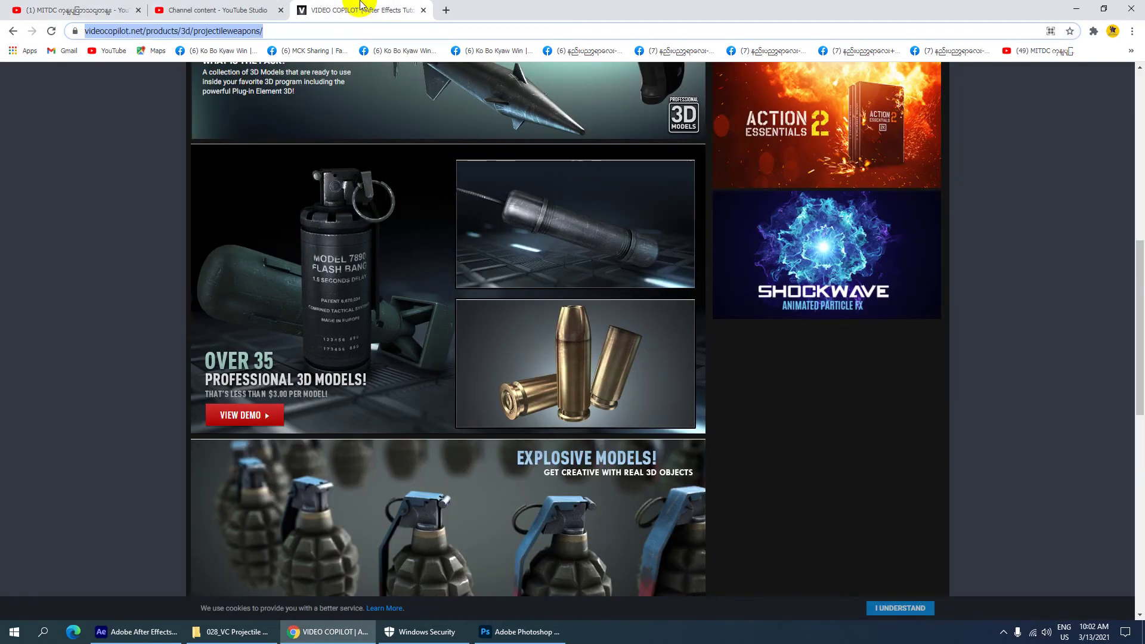
scroll(421, 356, up, 5)
scroll(421, 356, up, 4)
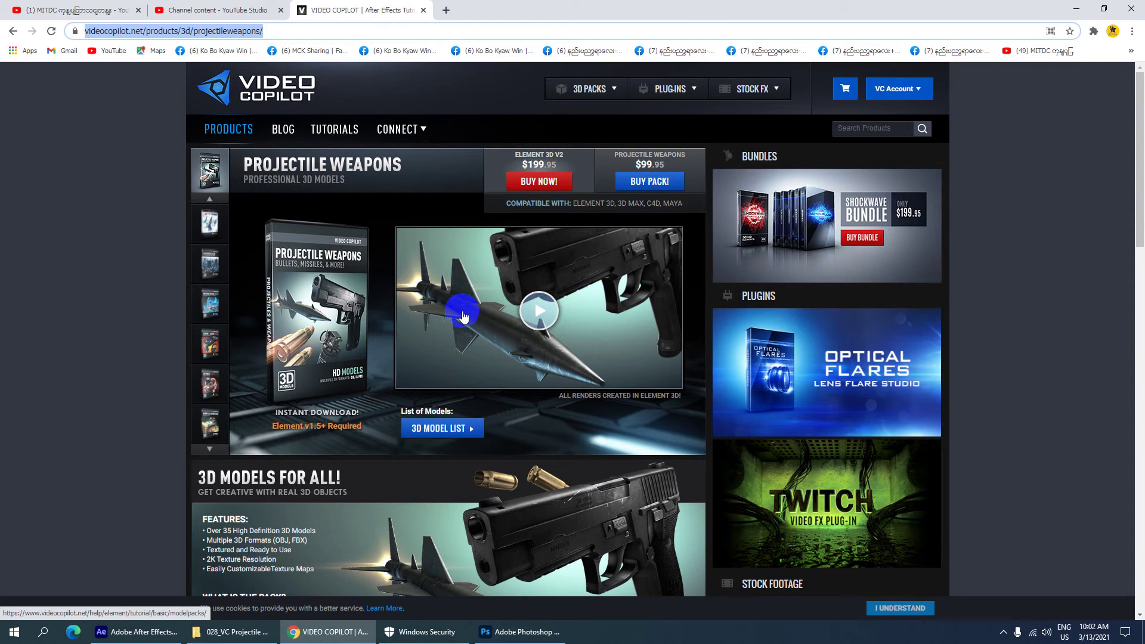
scroll(478, 314, down, 2)
scroll(478, 322, down, 2)
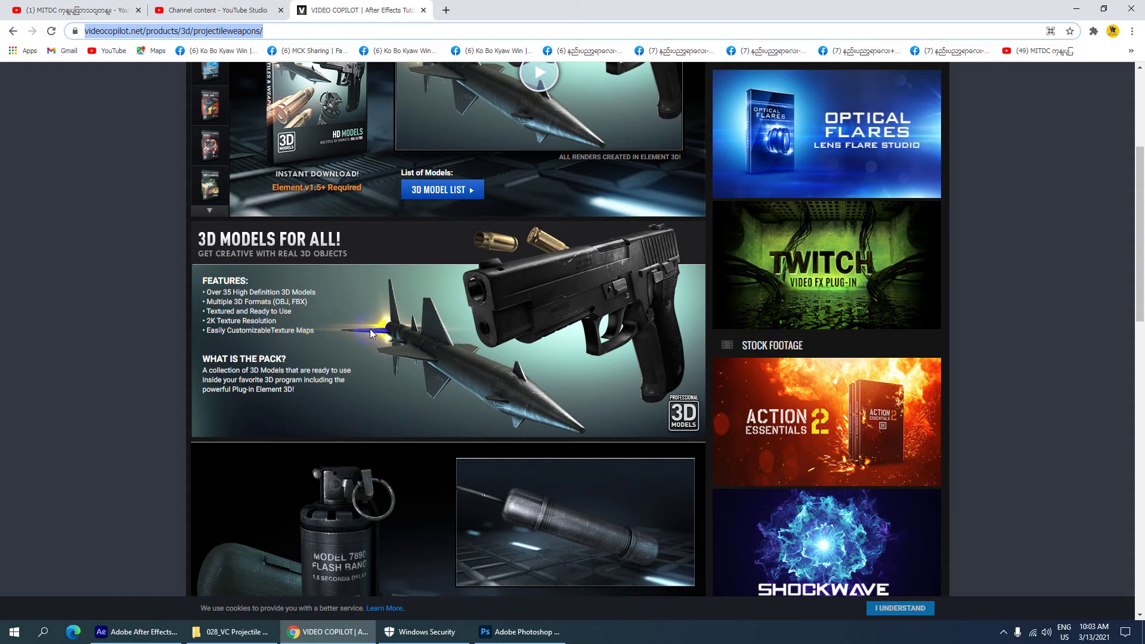
scroll(378, 331, down, 1)
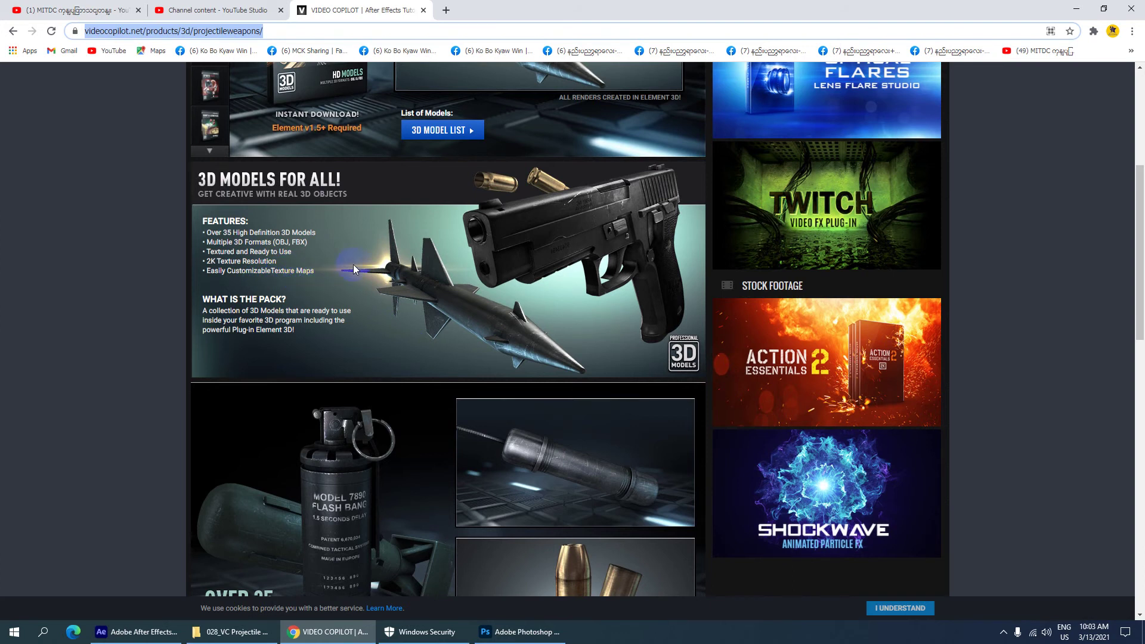
scroll(363, 270, up, 5)
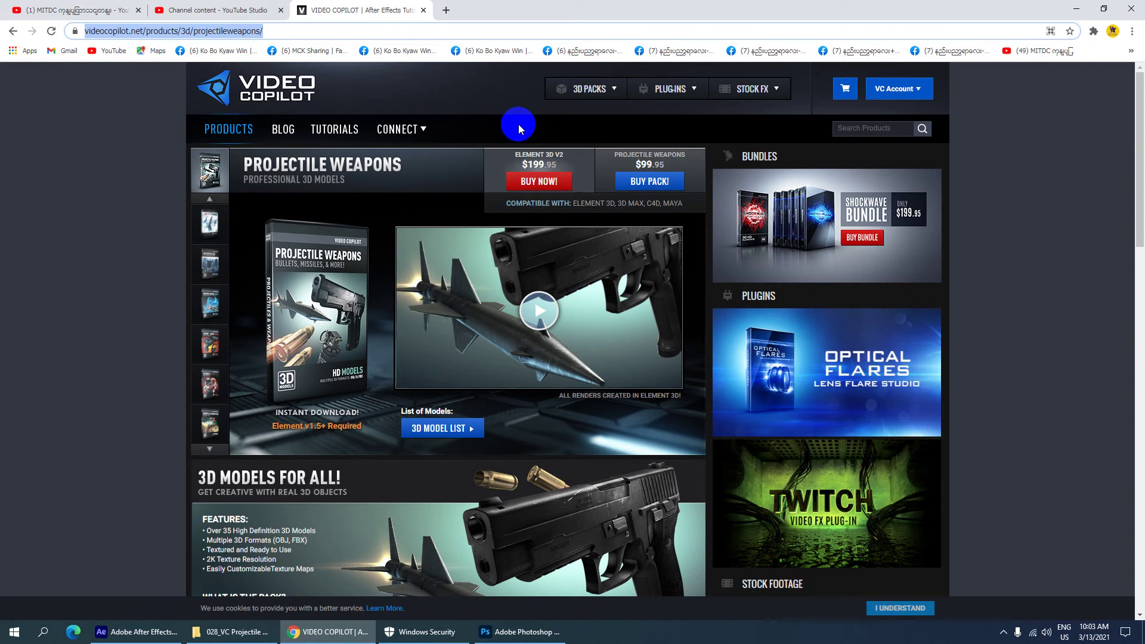
- Scroll down to the pack's Product Specifications, back to the top, then return to the YouTube videos tab
scroll(507, 349, down, 9)
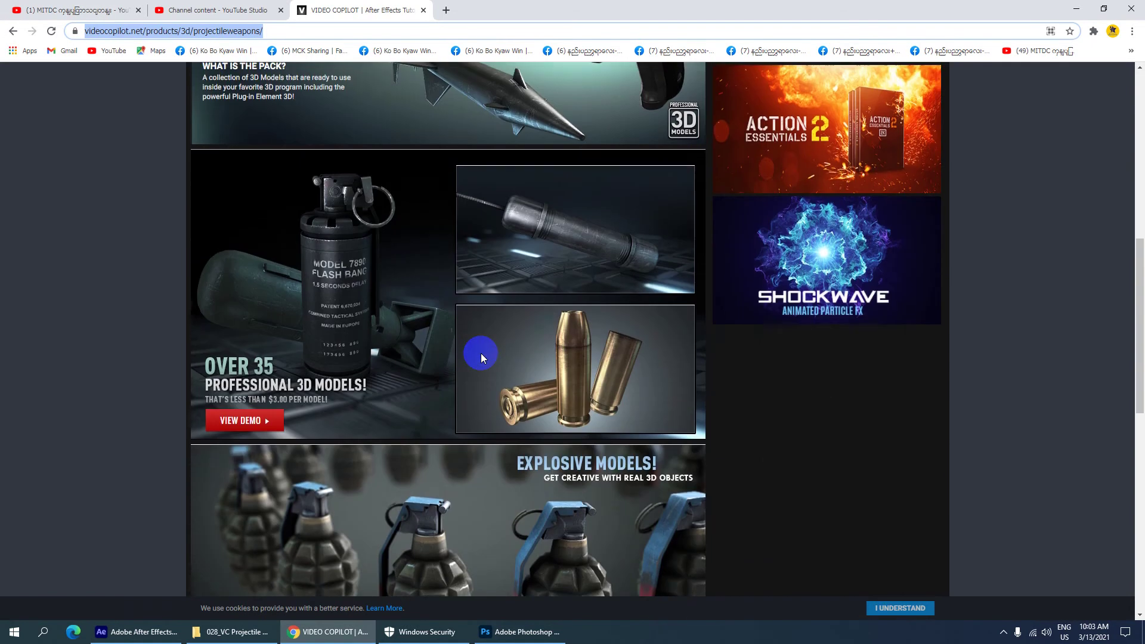
scroll(482, 355, down, 5)
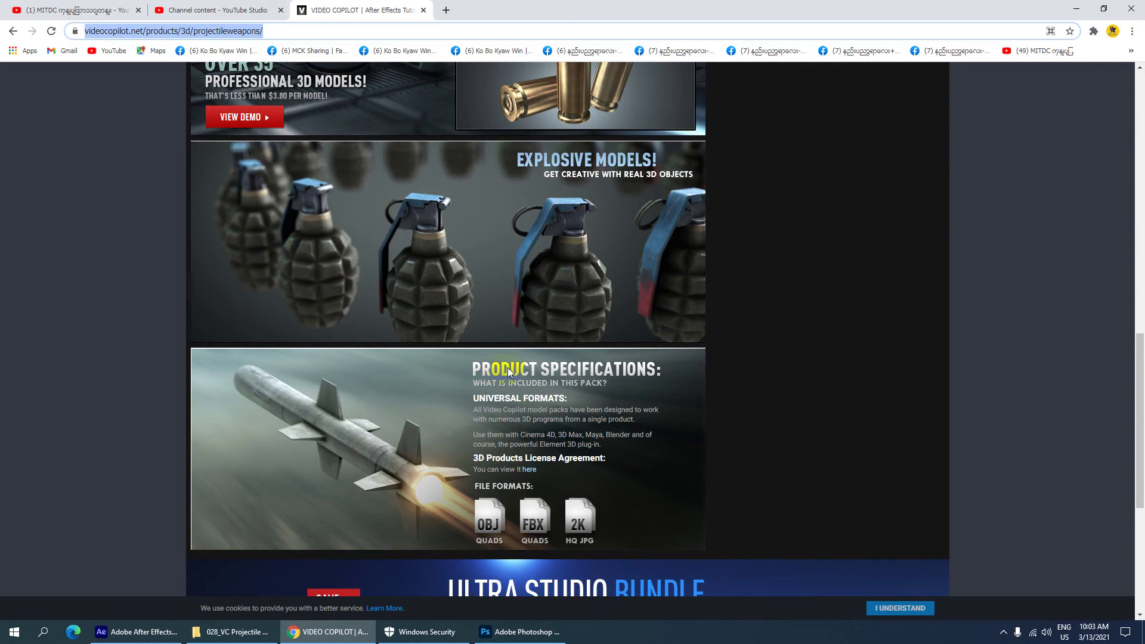
scroll(509, 370, down, 5)
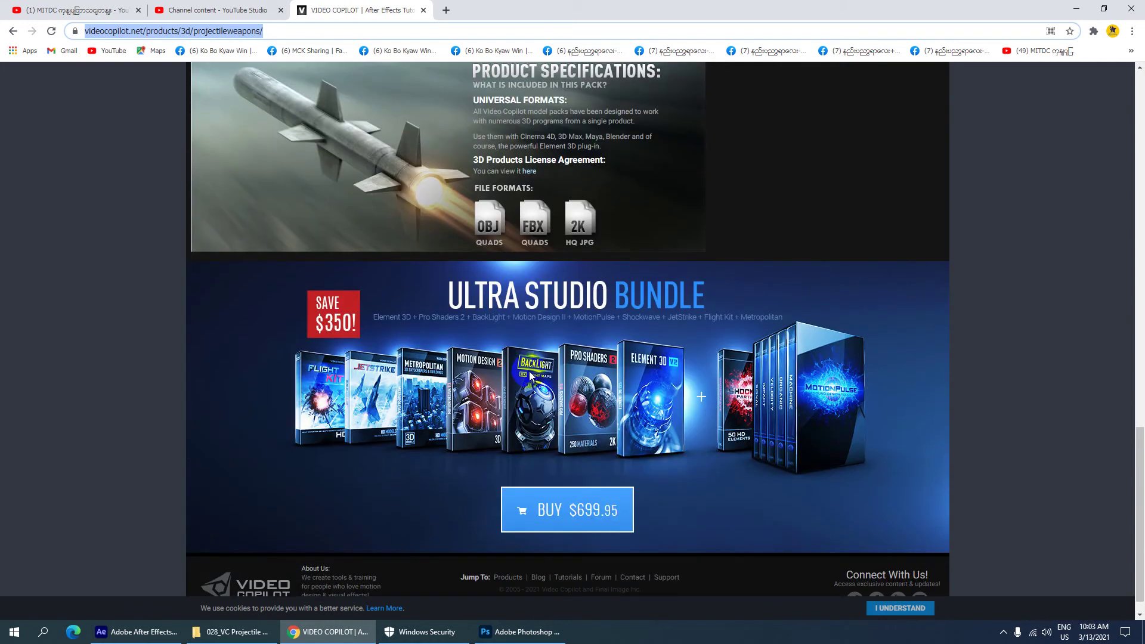
scroll(538, 252, up, 20)
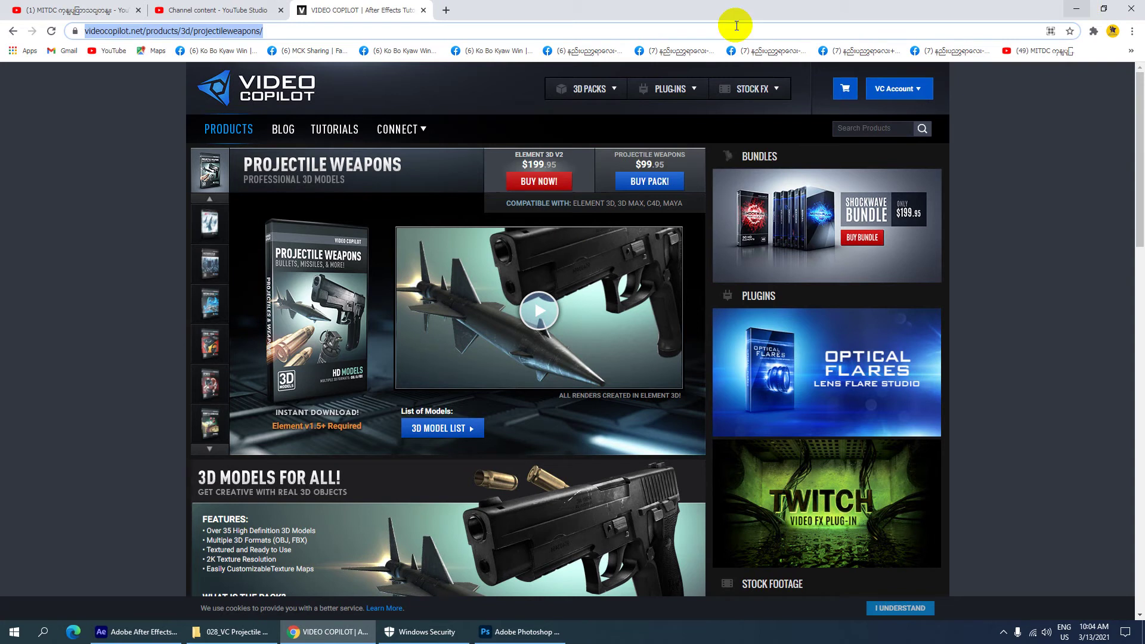
click(45, 7)
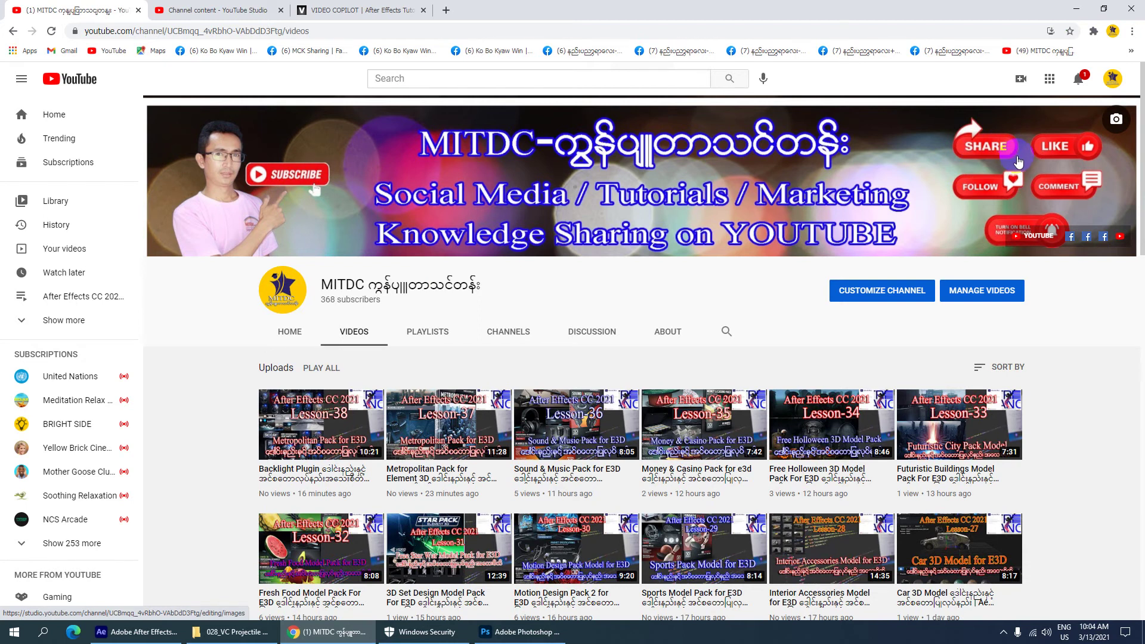
- Minimize Chrome, select both VCPW .rar parts and extract them with WinRAR's default destination
click(1076, 9)
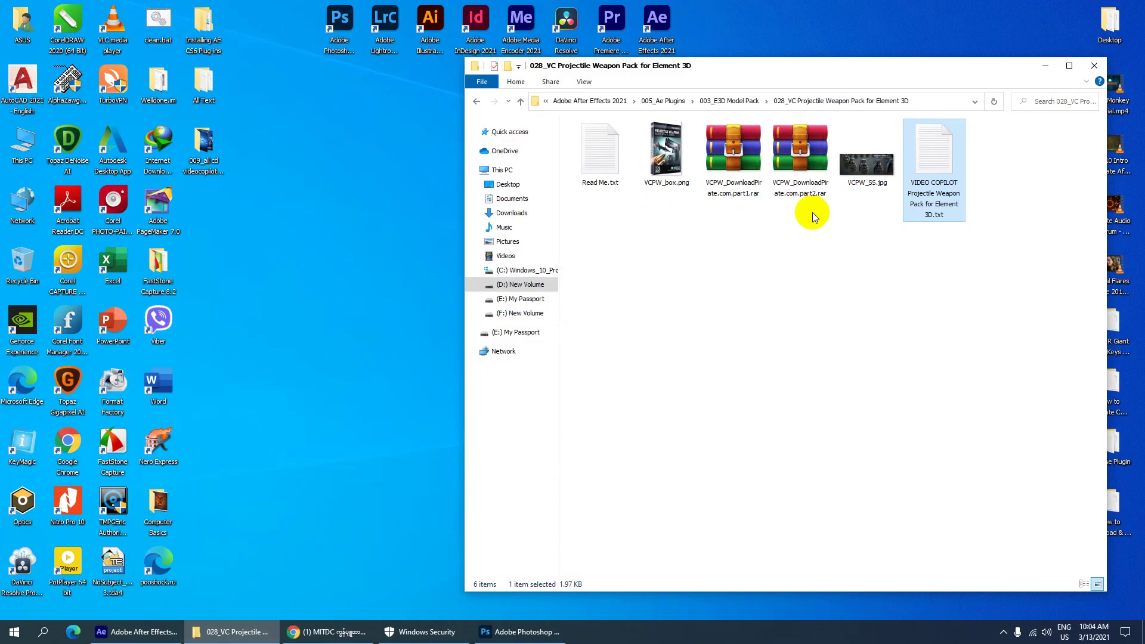
drag(813, 213, 733, 153)
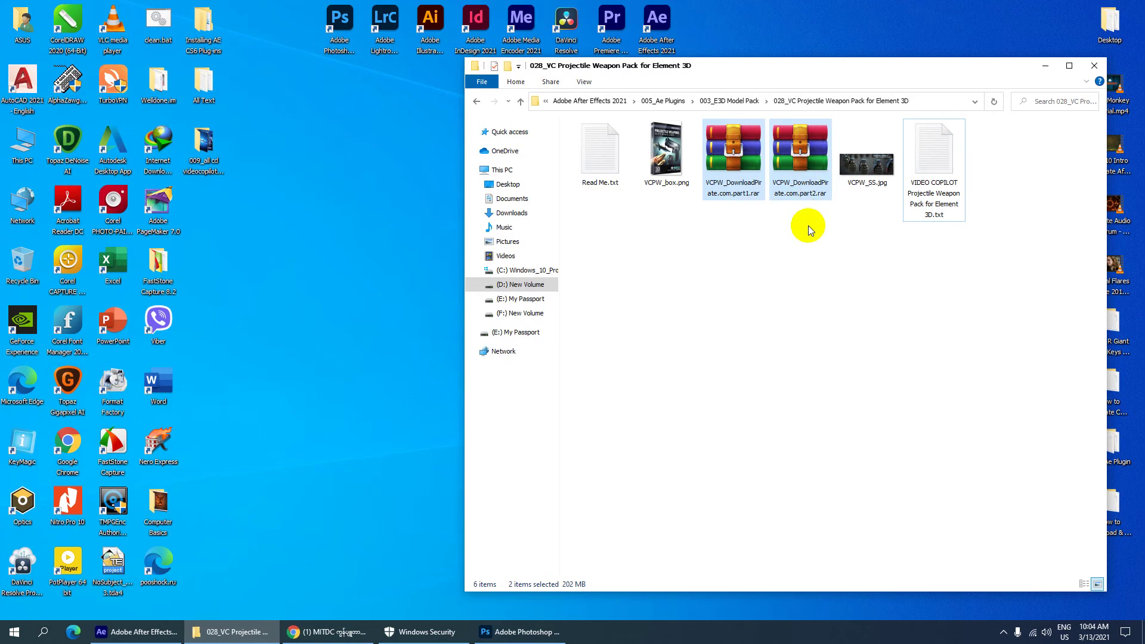
drag(808, 225, 747, 167)
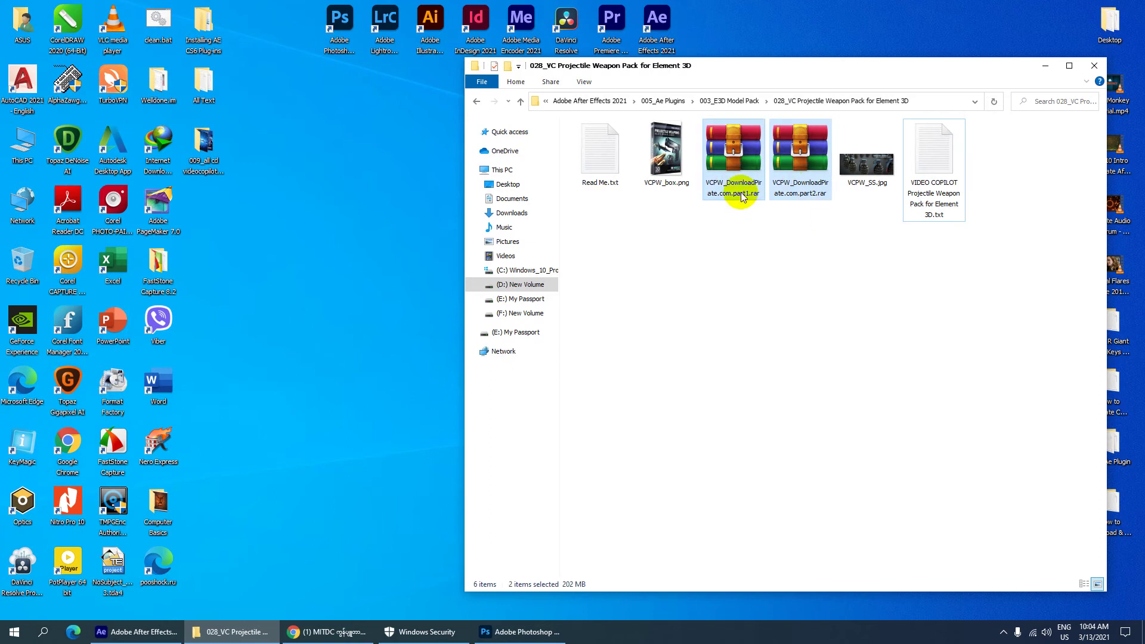
drag(805, 227, 742, 156)
right_click(742, 157)
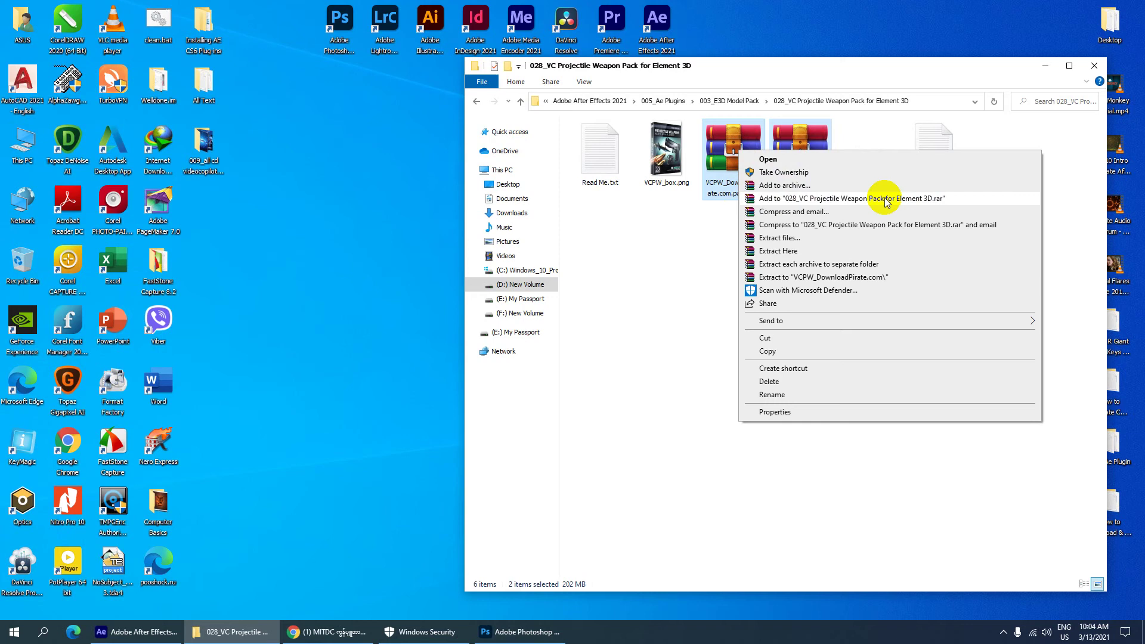
click(805, 238)
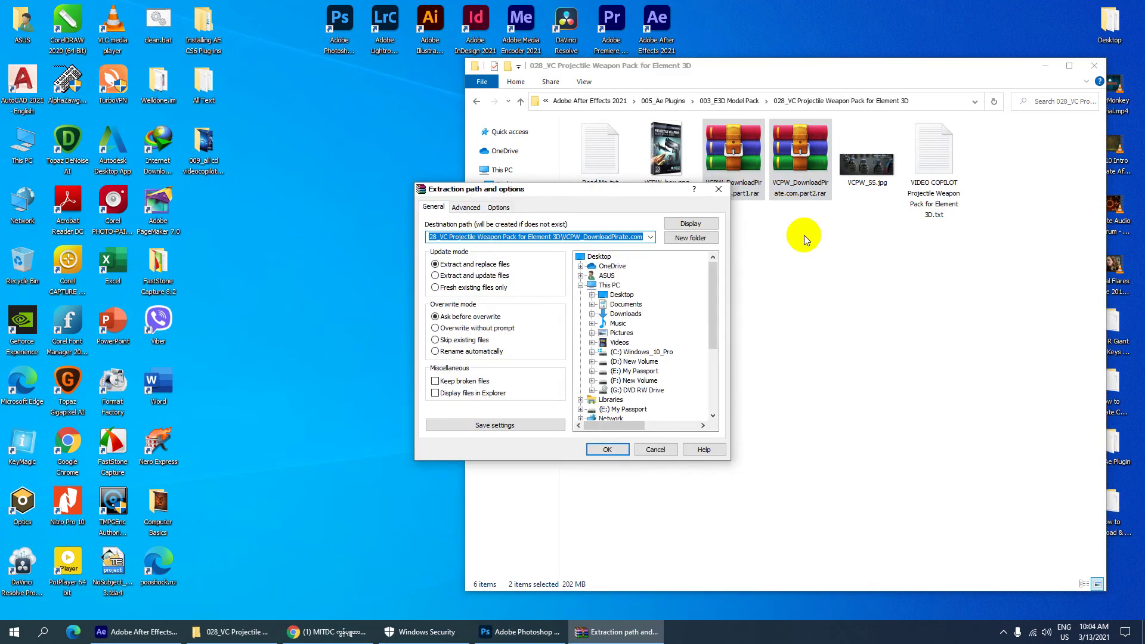
click(617, 451)
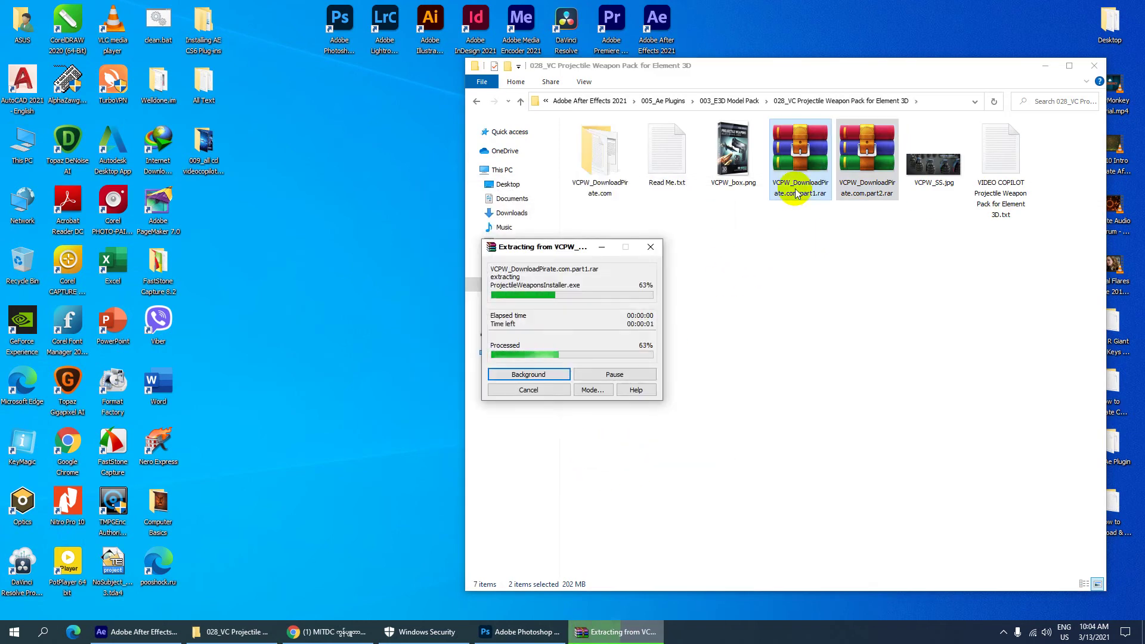
- Open the VCPW_DownloadPirate.com folder and run ProjectileWeaponsInstaller.exe as administrator
double_click(613, 193)
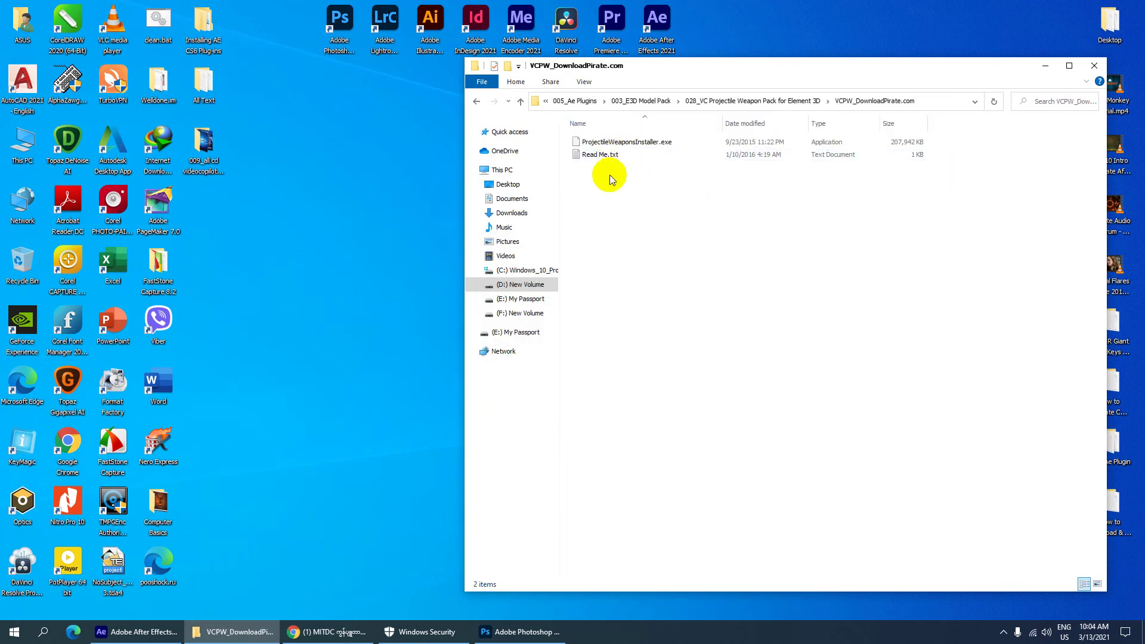
click(479, 100)
double_click(598, 145)
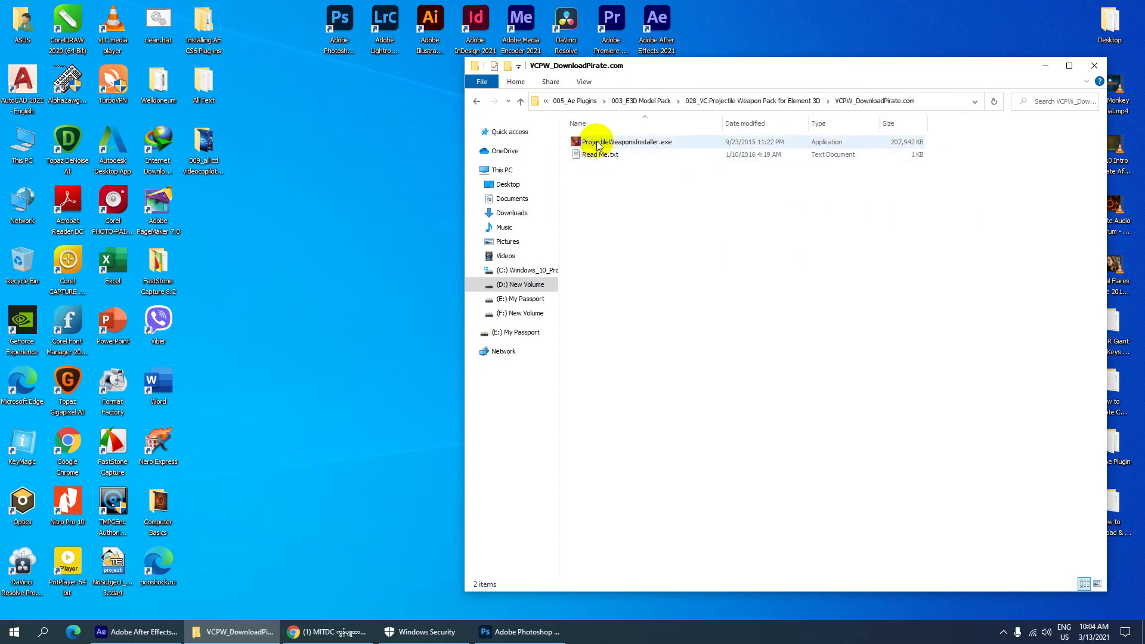
click(818, 144)
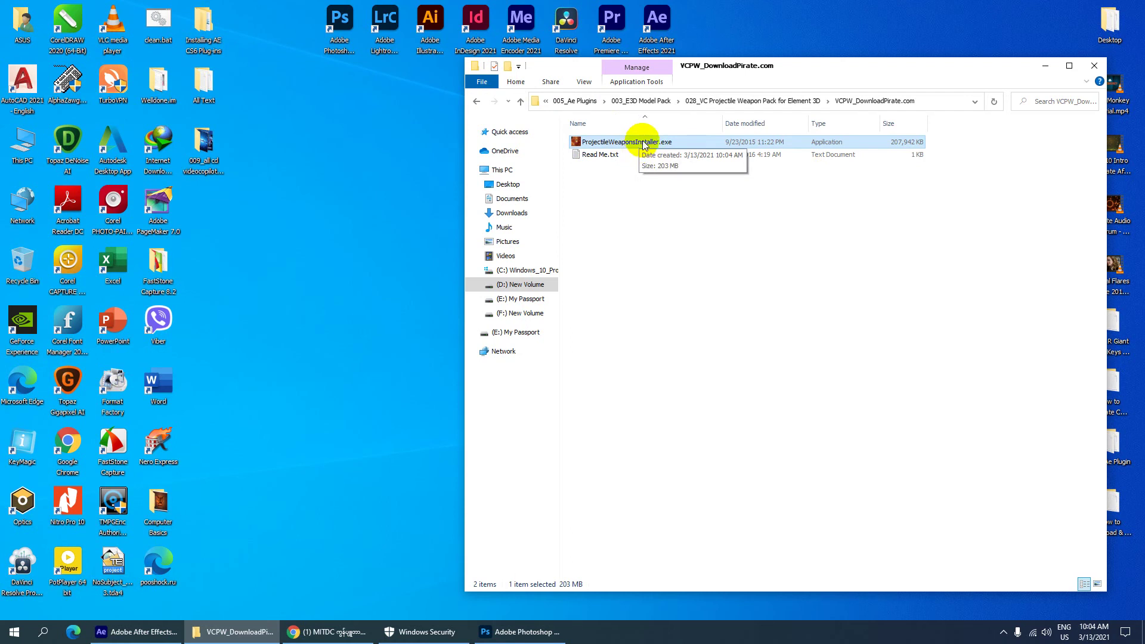
right_click(643, 139)
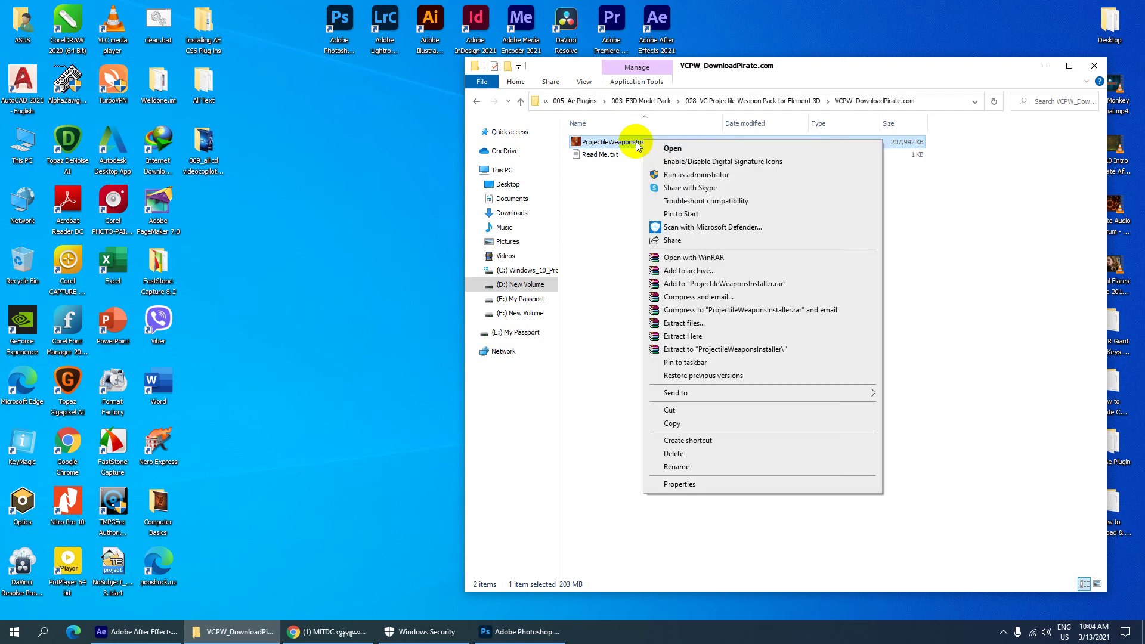
click(677, 176)
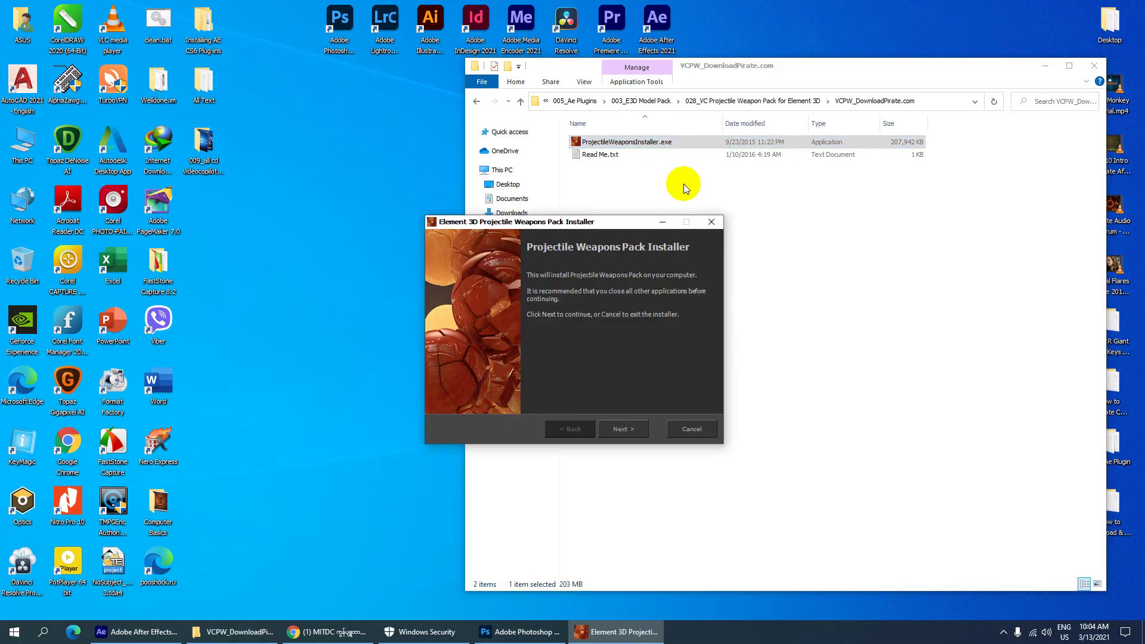
- Accept the Element 3D licence, install the Projectile Weapons Pack, and finish the installer
drag(609, 229, 339, 75)
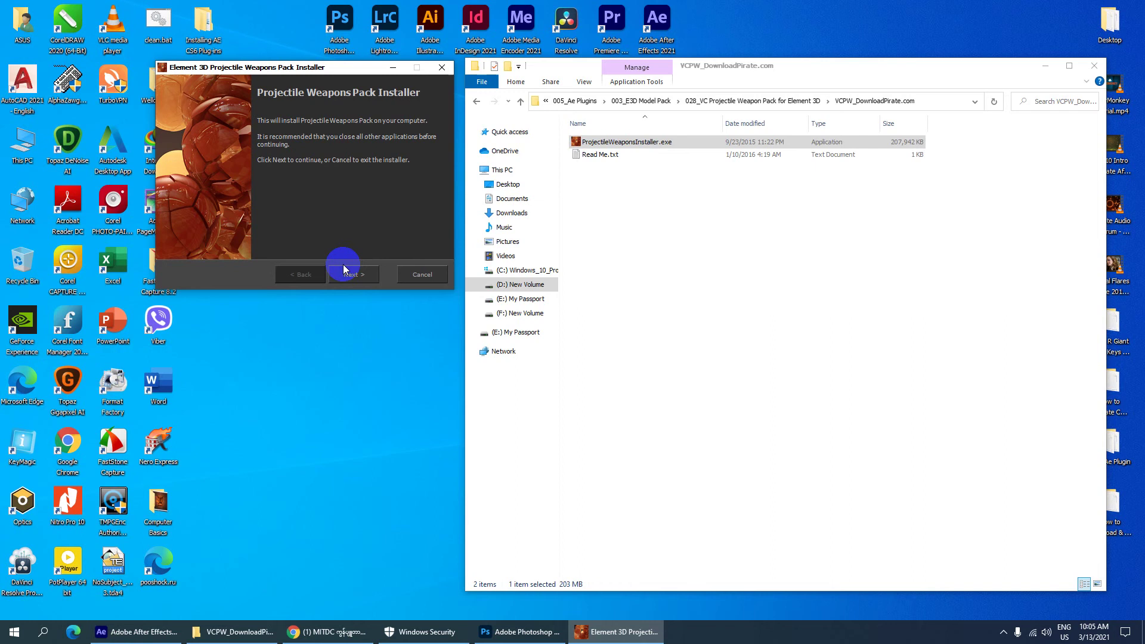
click(358, 277)
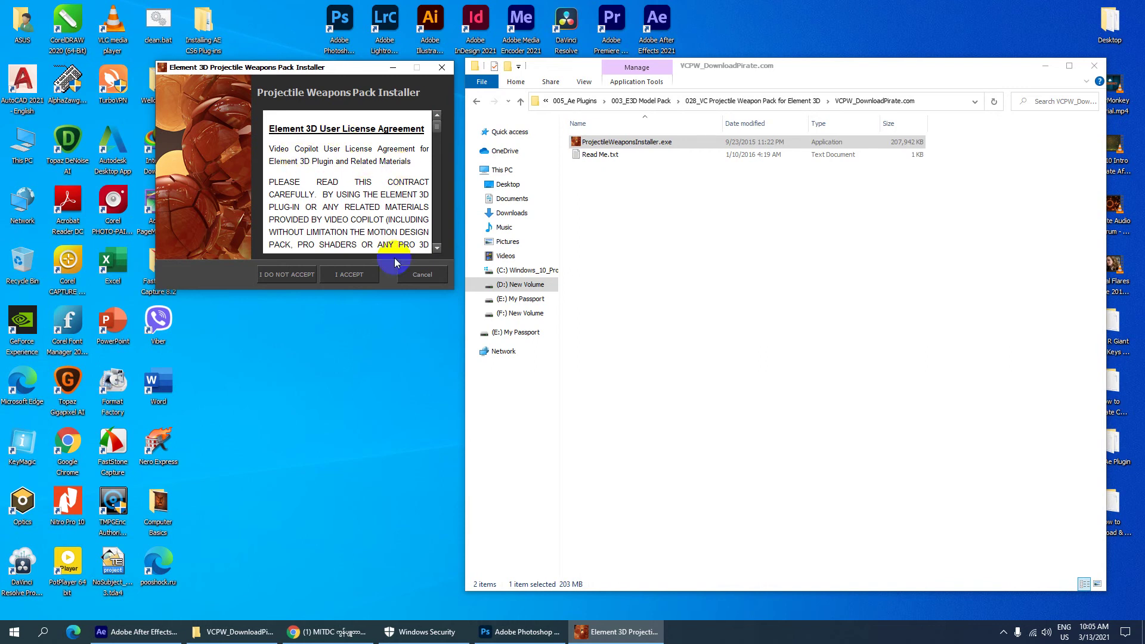
click(350, 278)
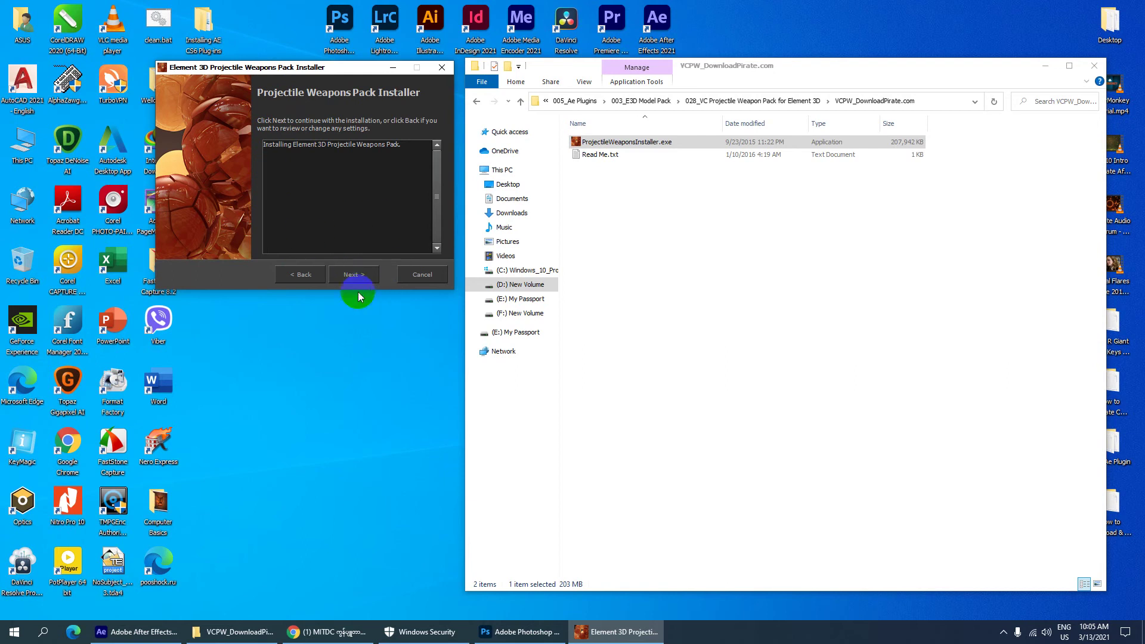
click(358, 275)
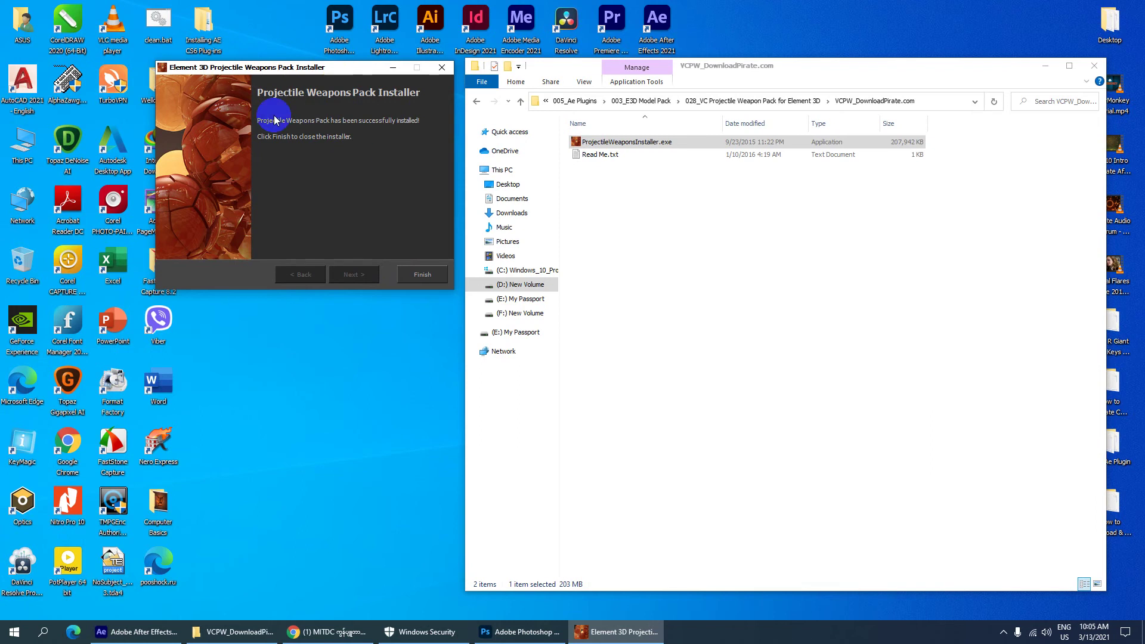
click(428, 272)
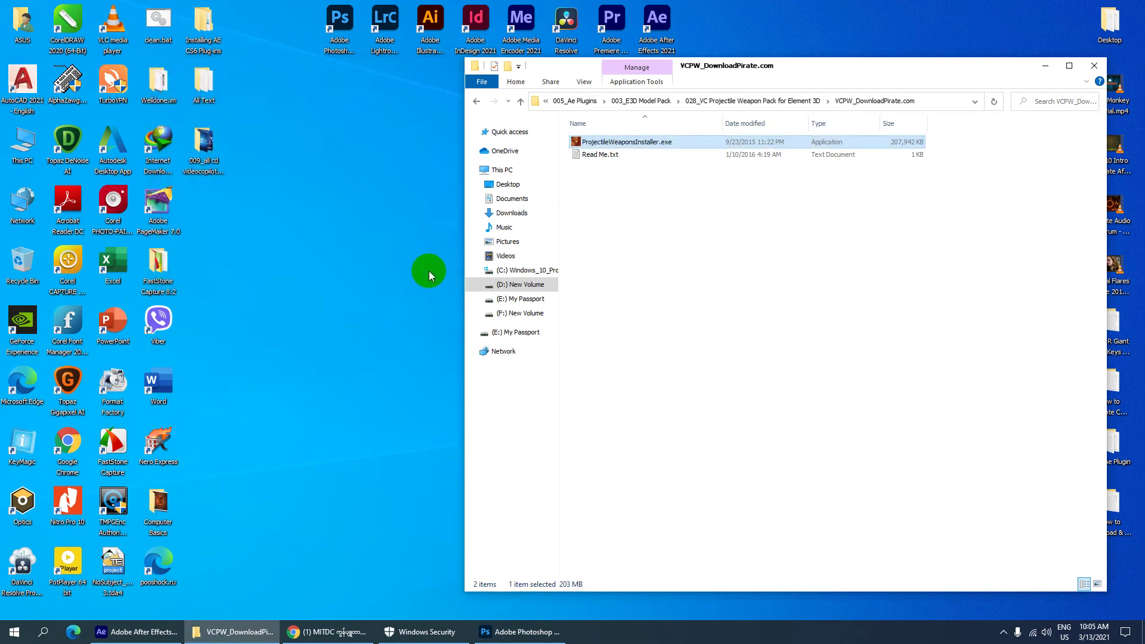
- Delete the VCPW_DownloadPirate.com folder from the pack folder and switch to After Effects
click(476, 101)
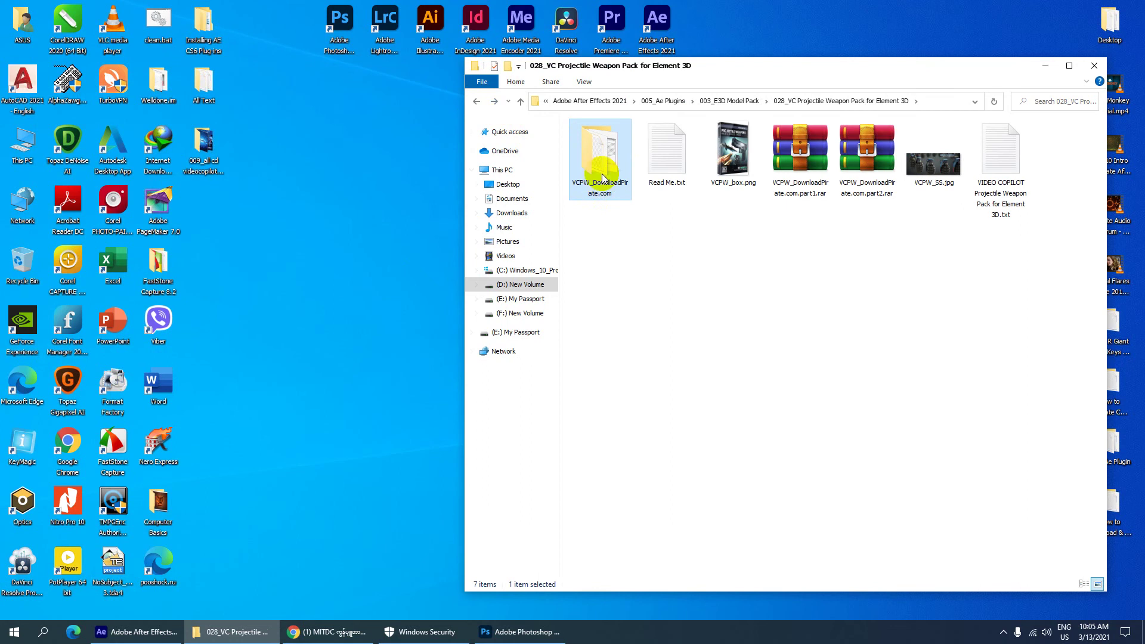
click(512, 81)
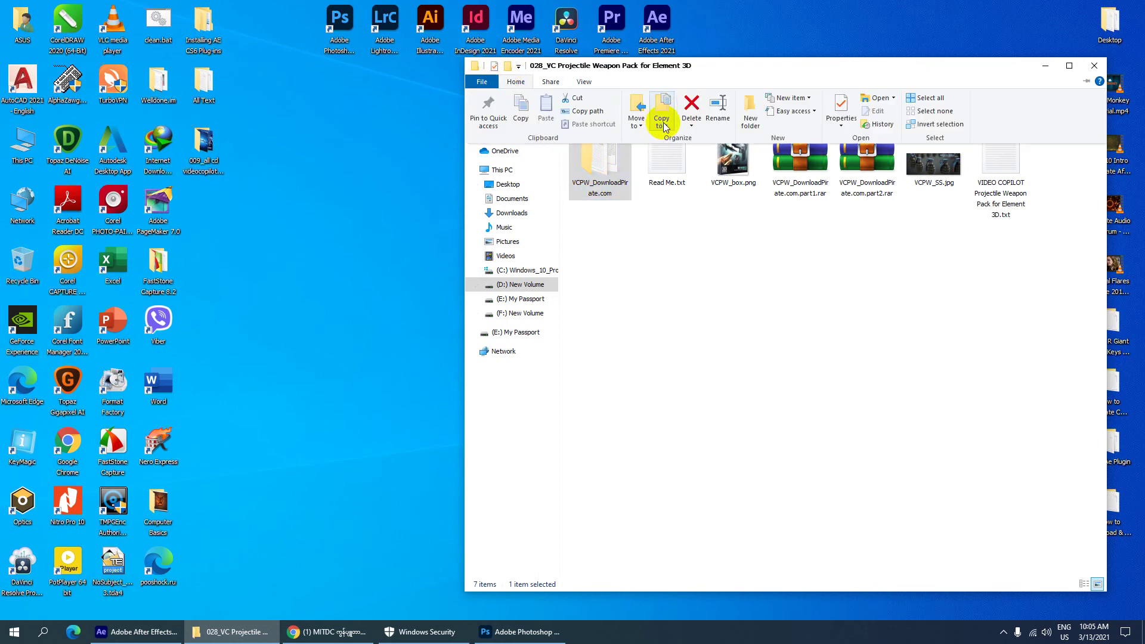
click(691, 106)
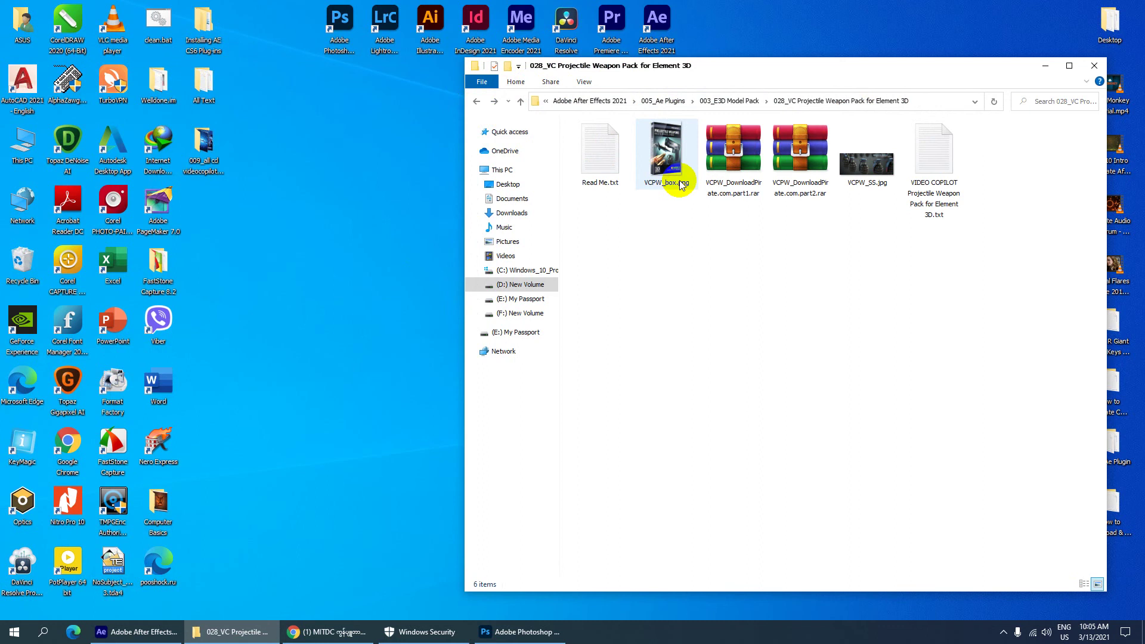
drag(671, 67, 857, 47)
click(161, 636)
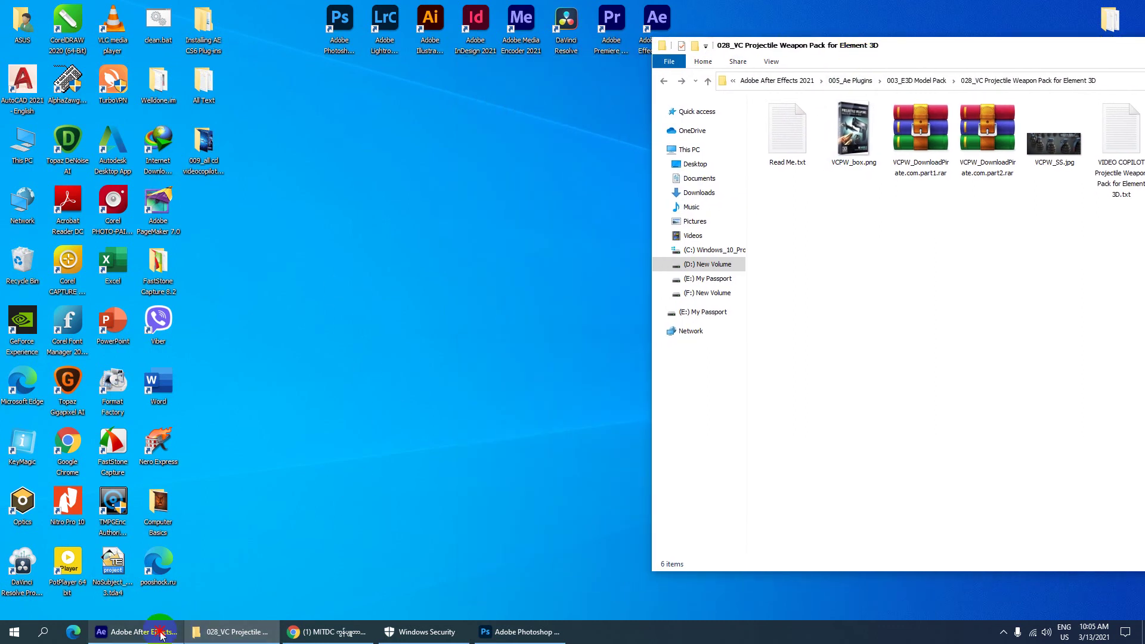
- Open Element 3D Scene Setup and scroll through the Projectile_Weapons (107) model thumbnails
click(61, 100)
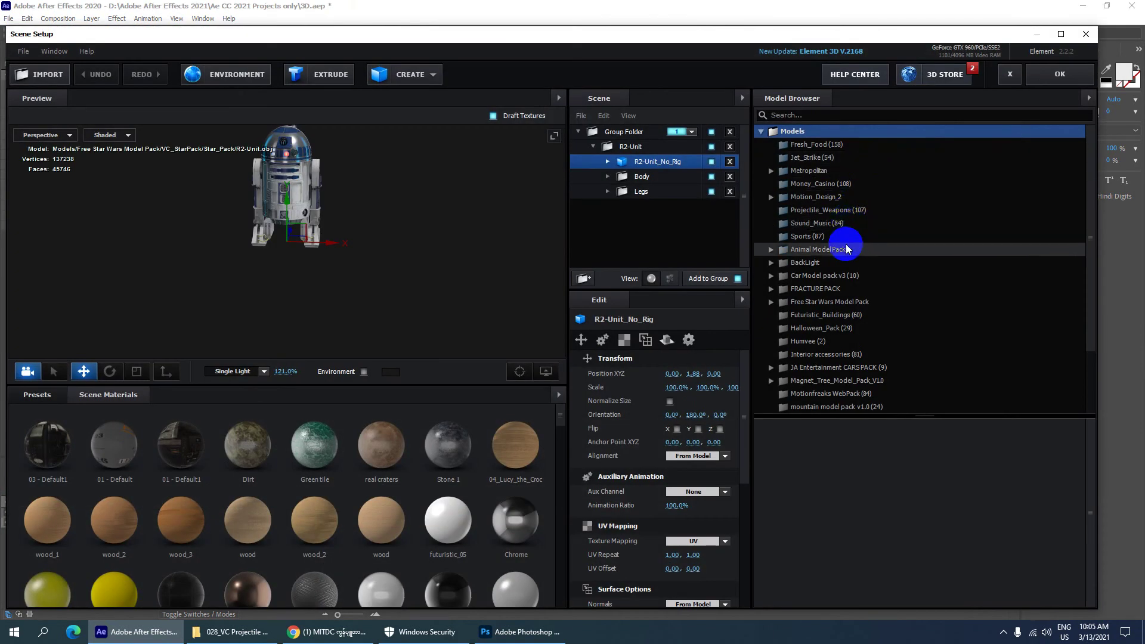
click(838, 212)
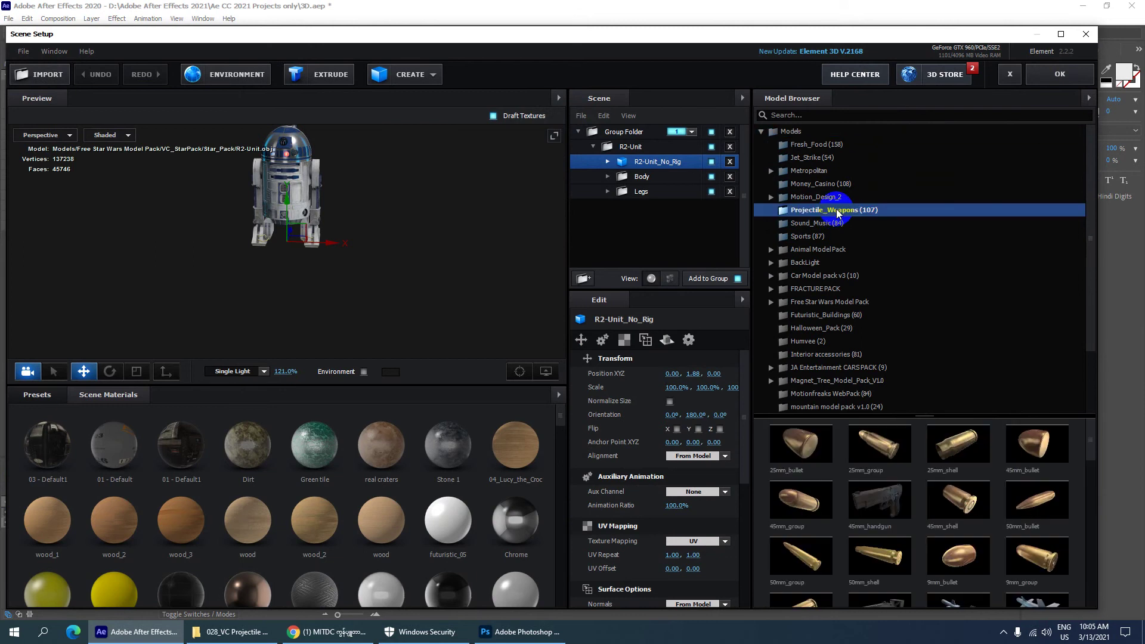
scroll(971, 511, down, 4)
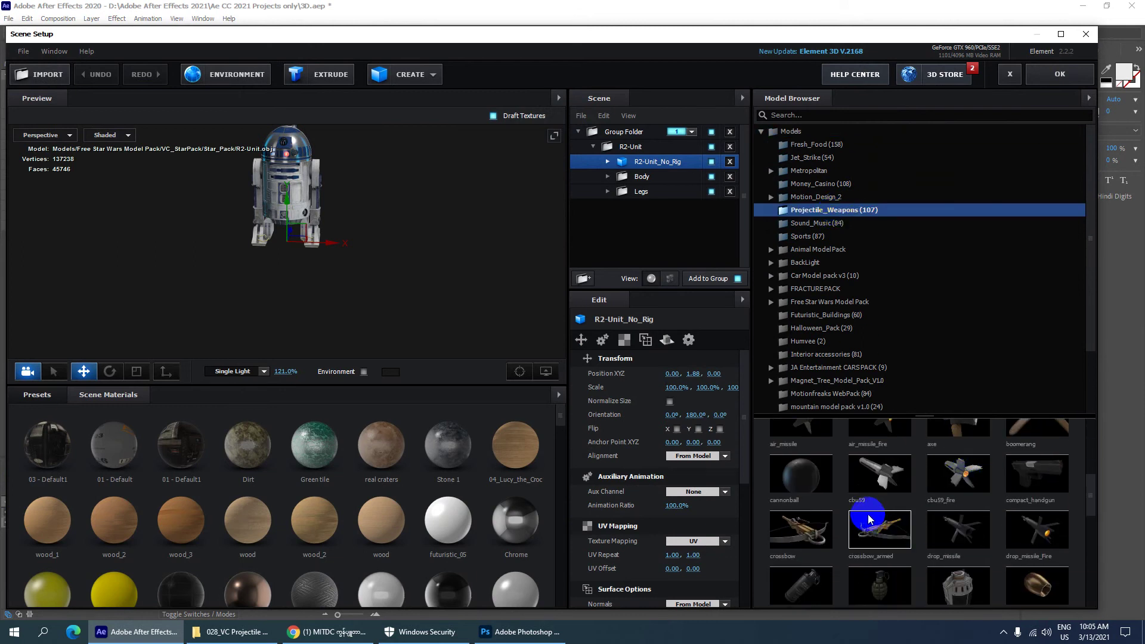
scroll(859, 518, down, 1)
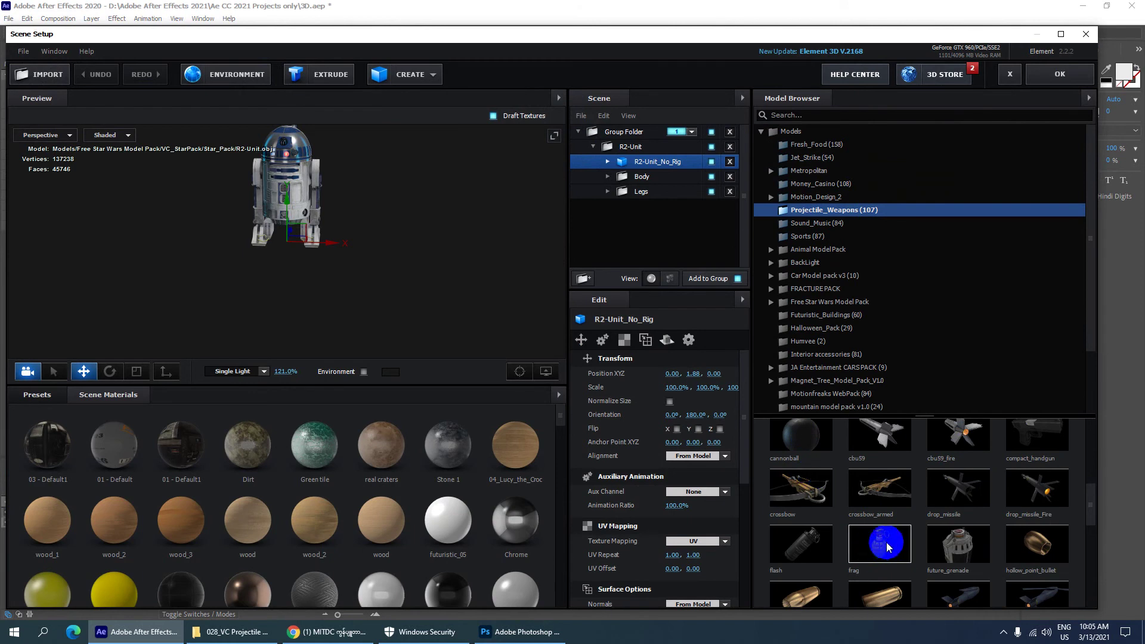
scroll(853, 537, down, 2)
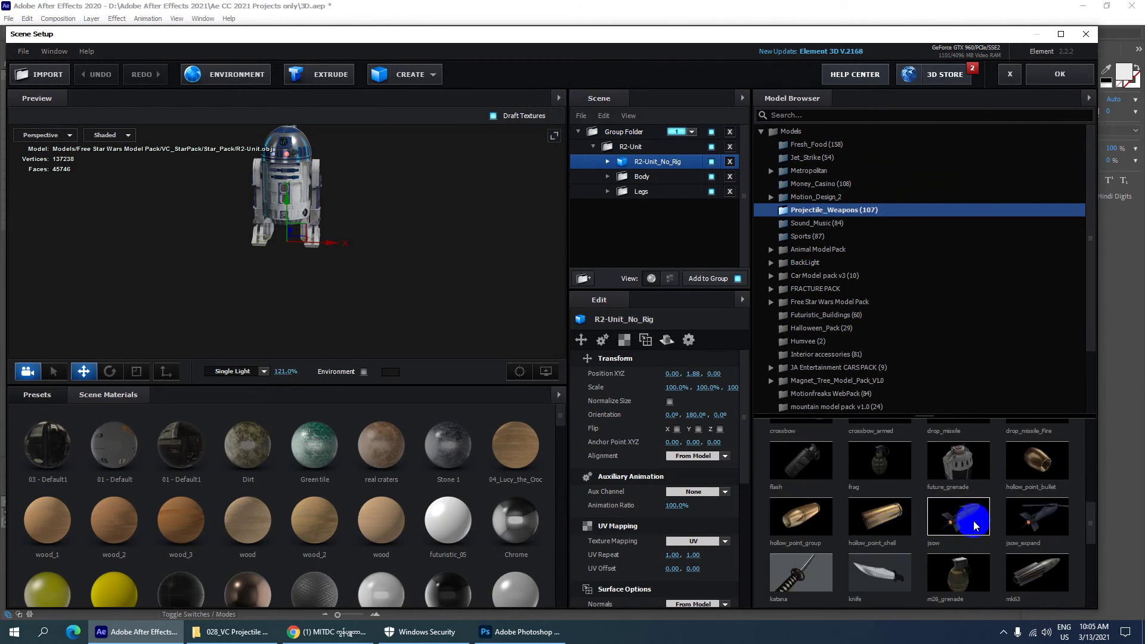
scroll(992, 524, down, 2)
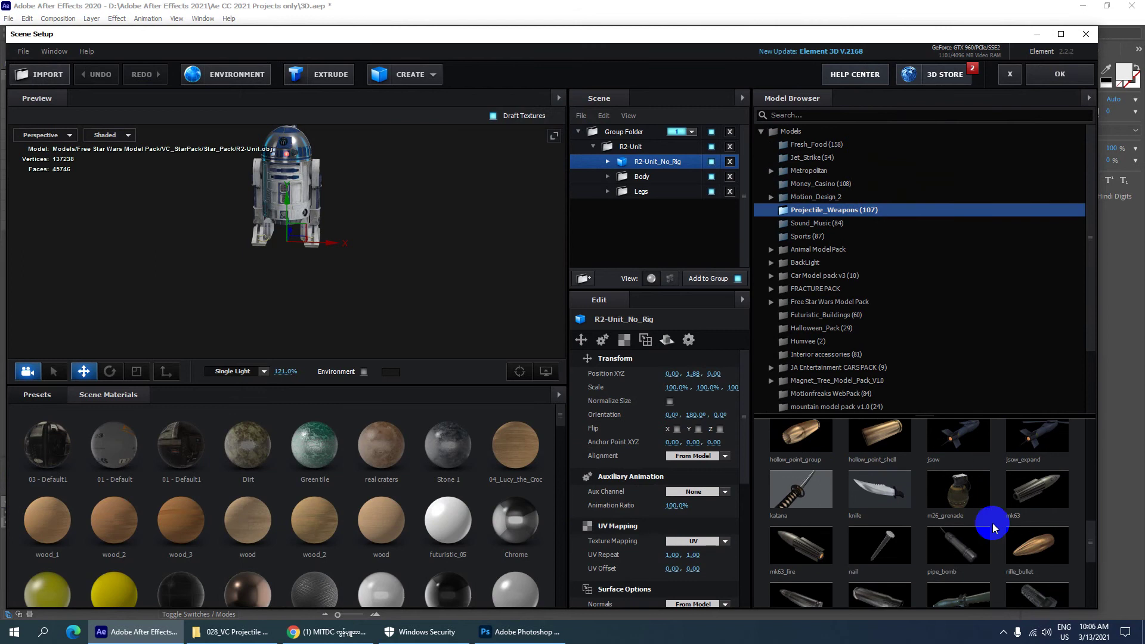
- Add the knife model, then remove the R2-Unit robot's parts and group from the scene
click(876, 499)
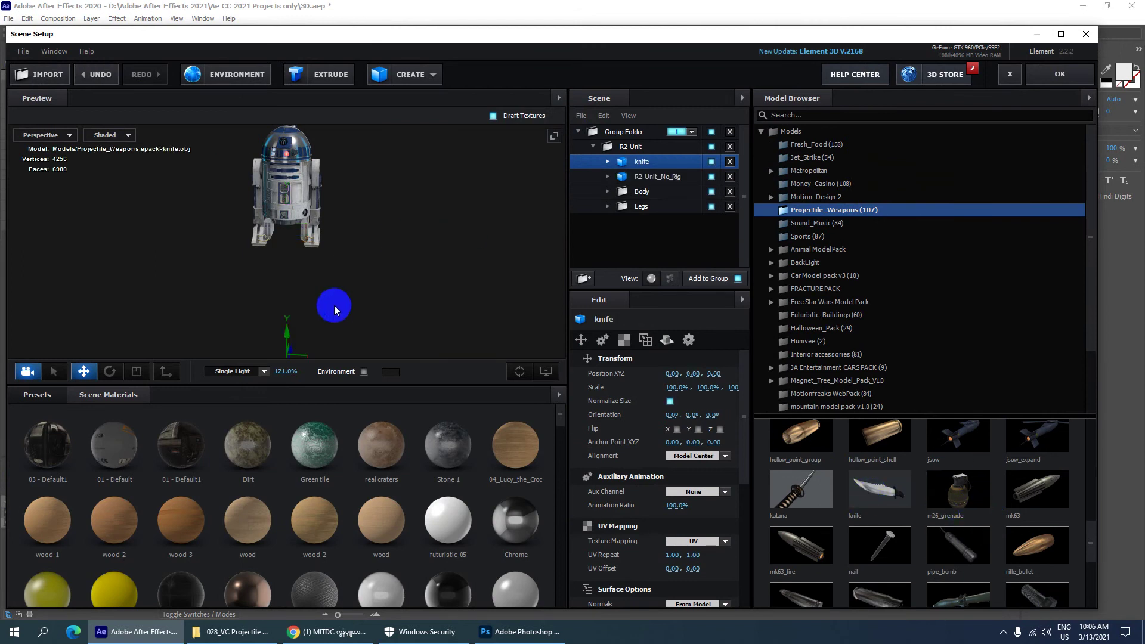
drag(287, 323, 292, 258)
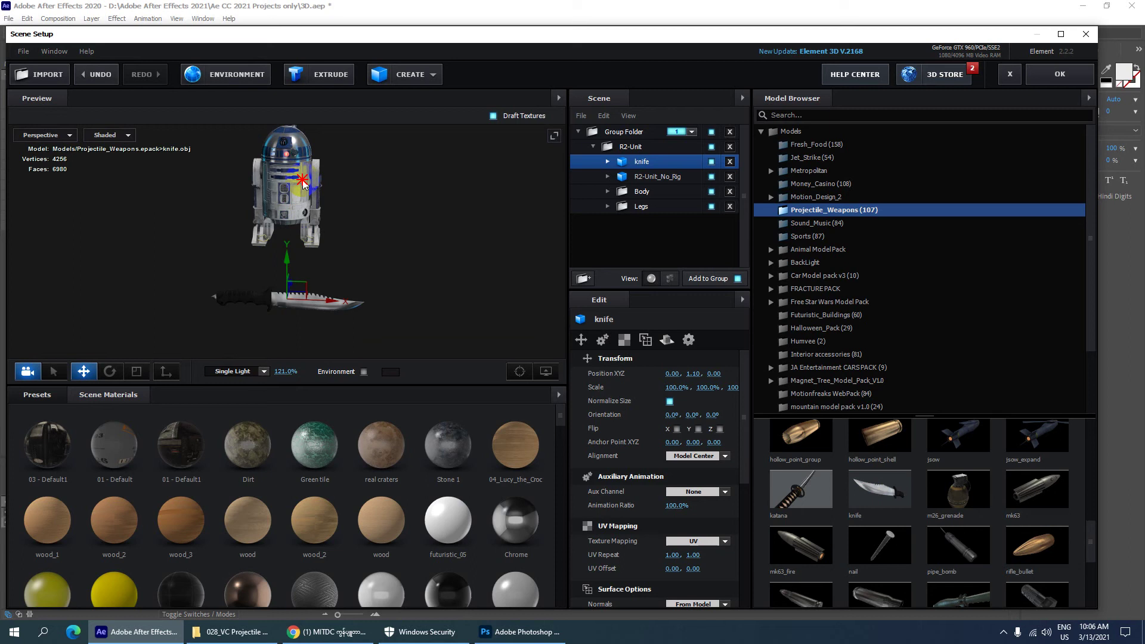
click(729, 177)
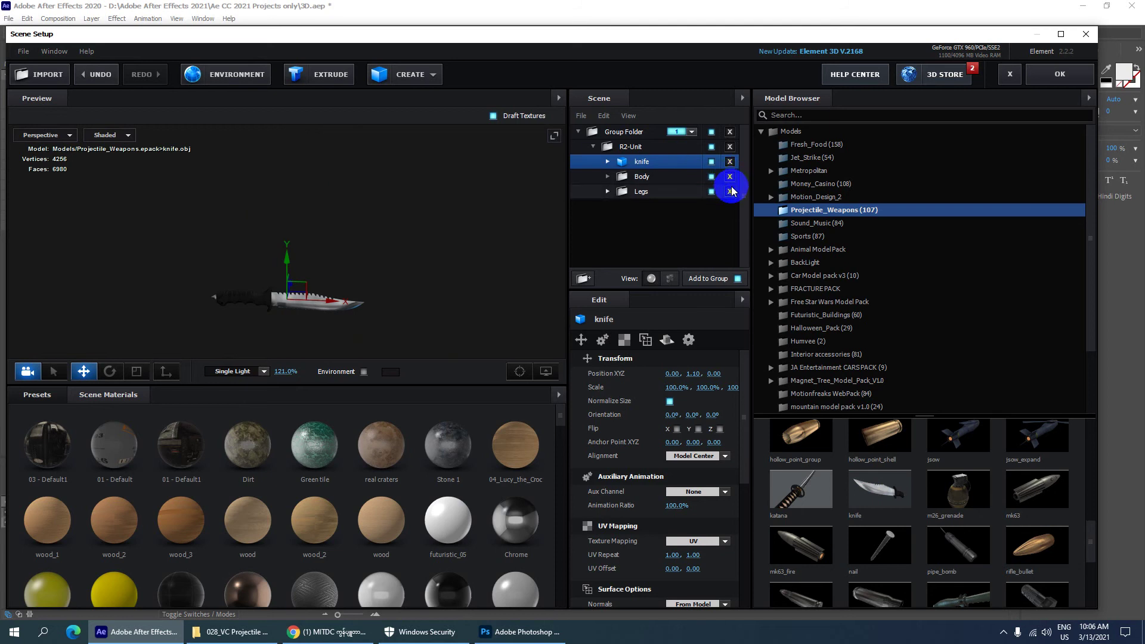
click(729, 177)
click(730, 177)
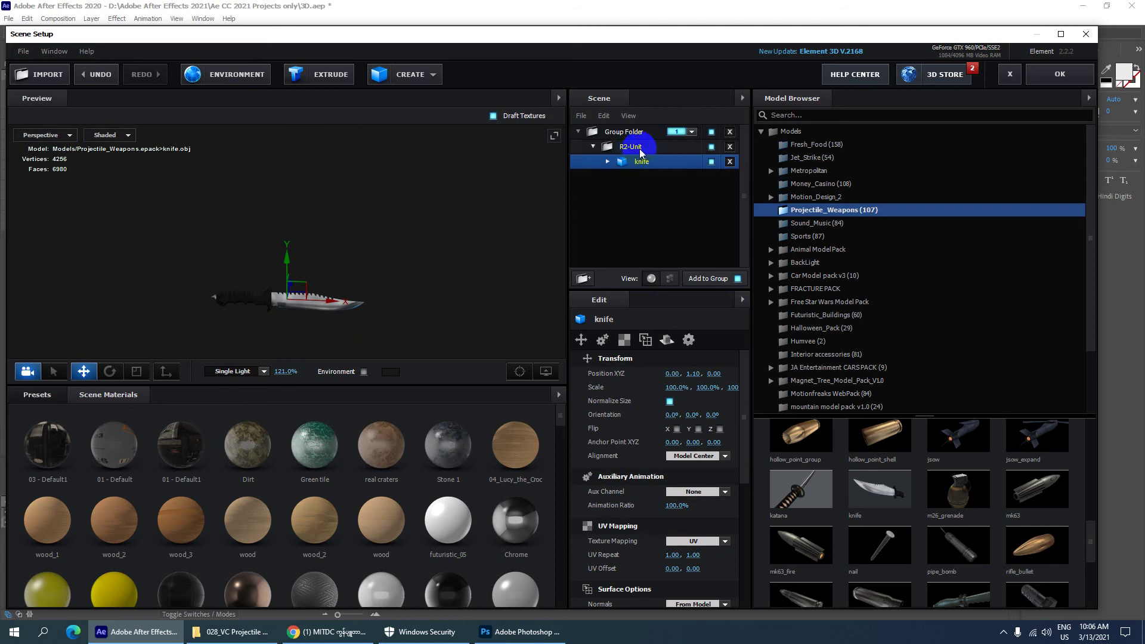
click(659, 149)
click(729, 147)
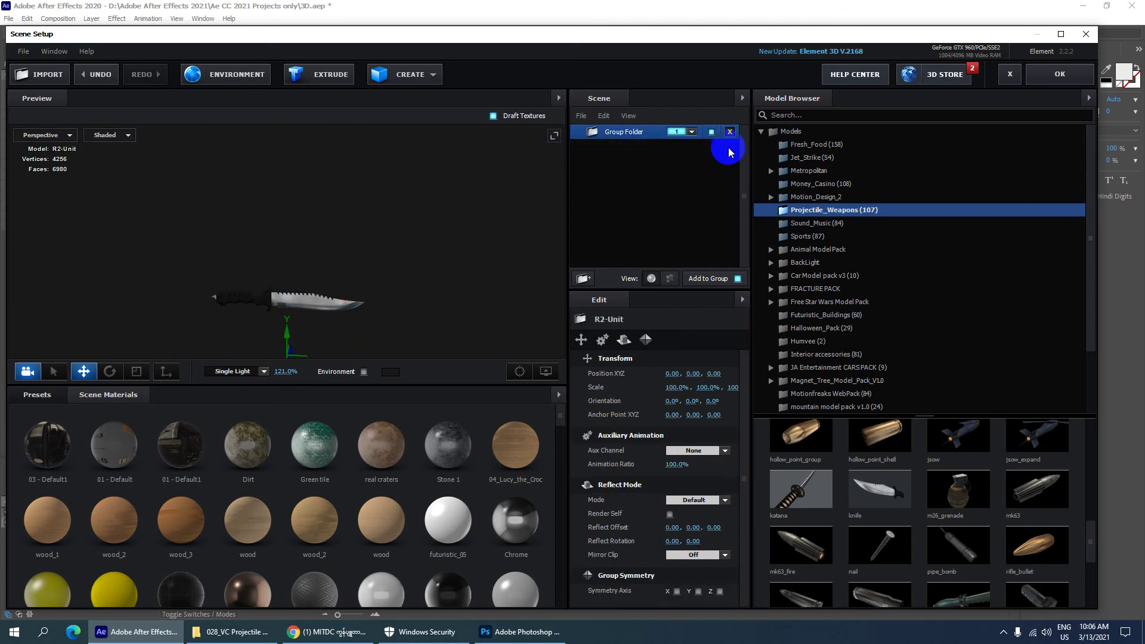
- Re-add the knife, lift it to about Y 2.33, and apply the real craters material
click(880, 490)
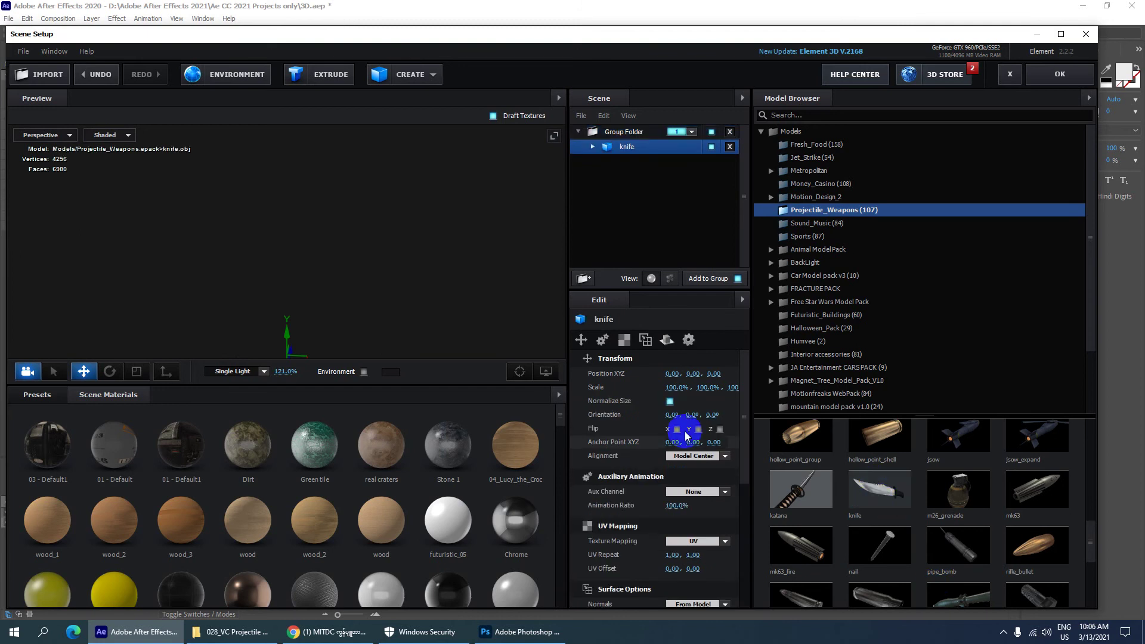
drag(289, 312, 294, 159)
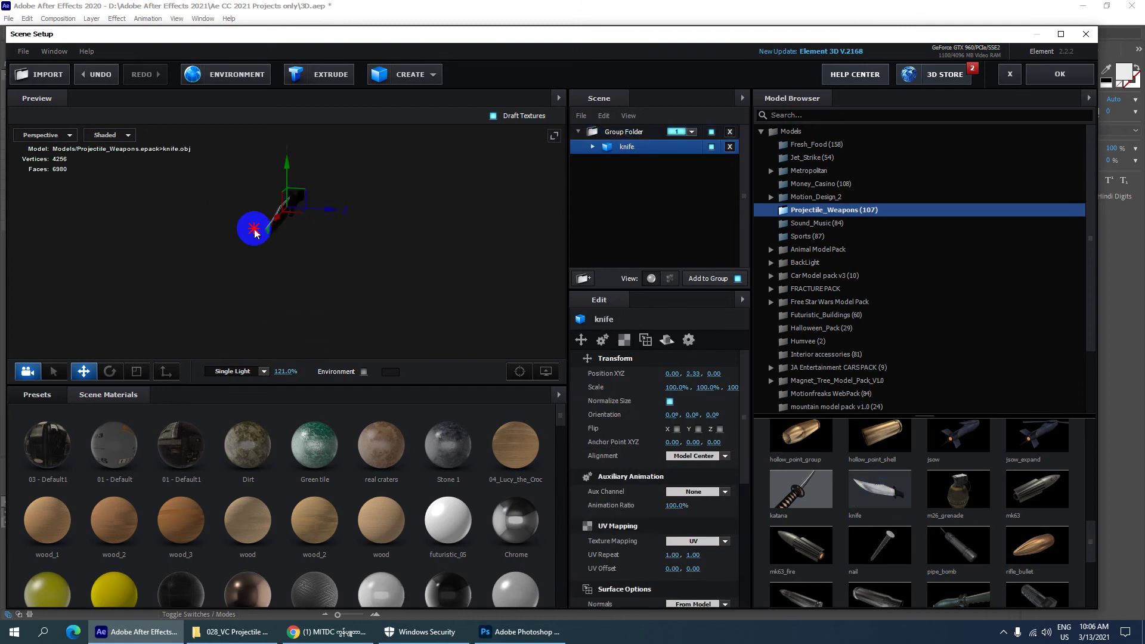
drag(252, 216, 325, 236)
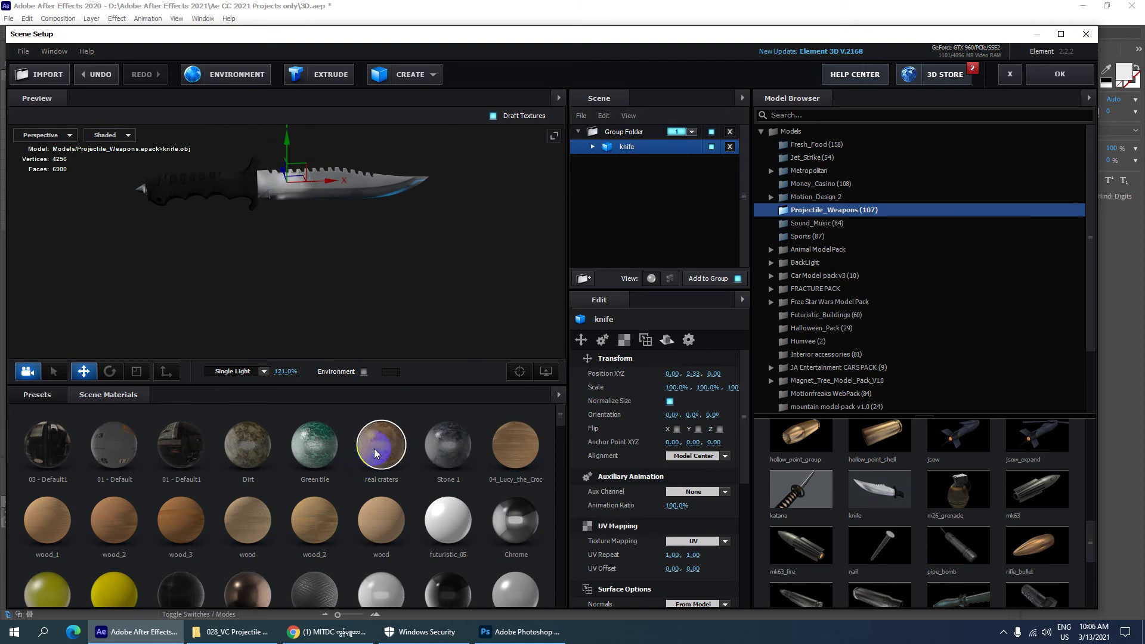
drag(376, 455, 295, 213)
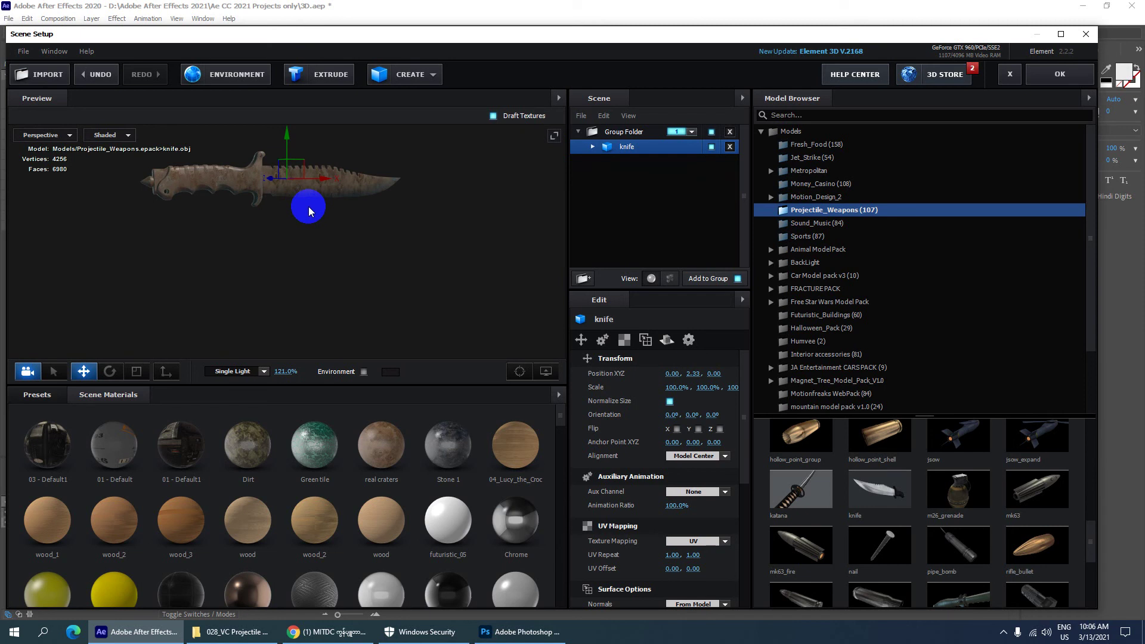
- Undo the craters material and raise, then add the katana and lift it into view
key(ctrl+z)
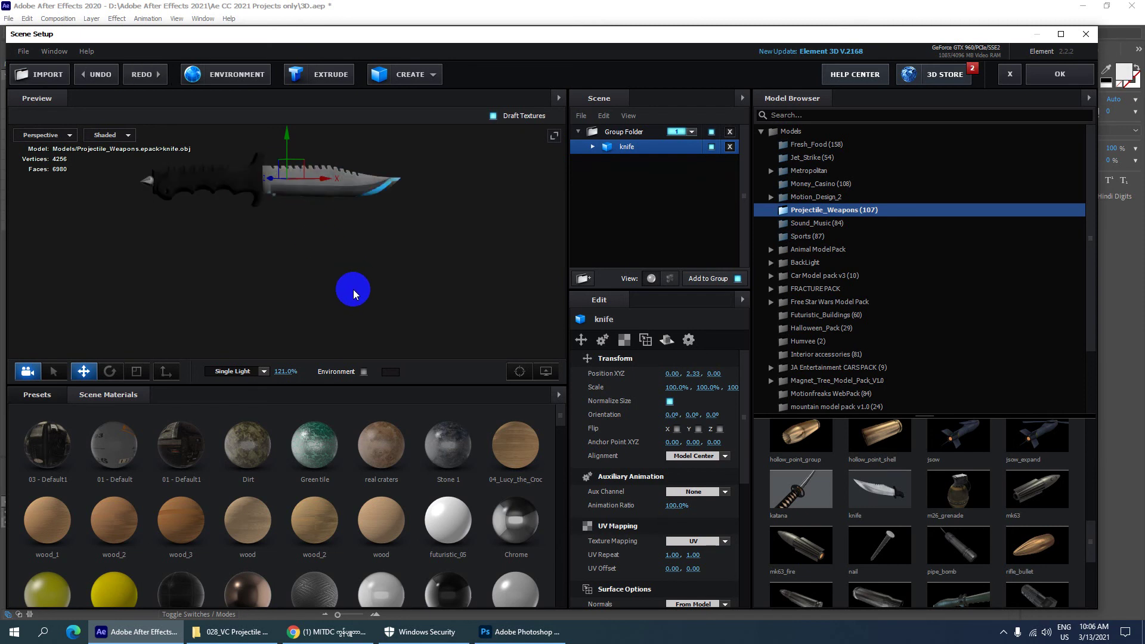
key(ctrl+z)
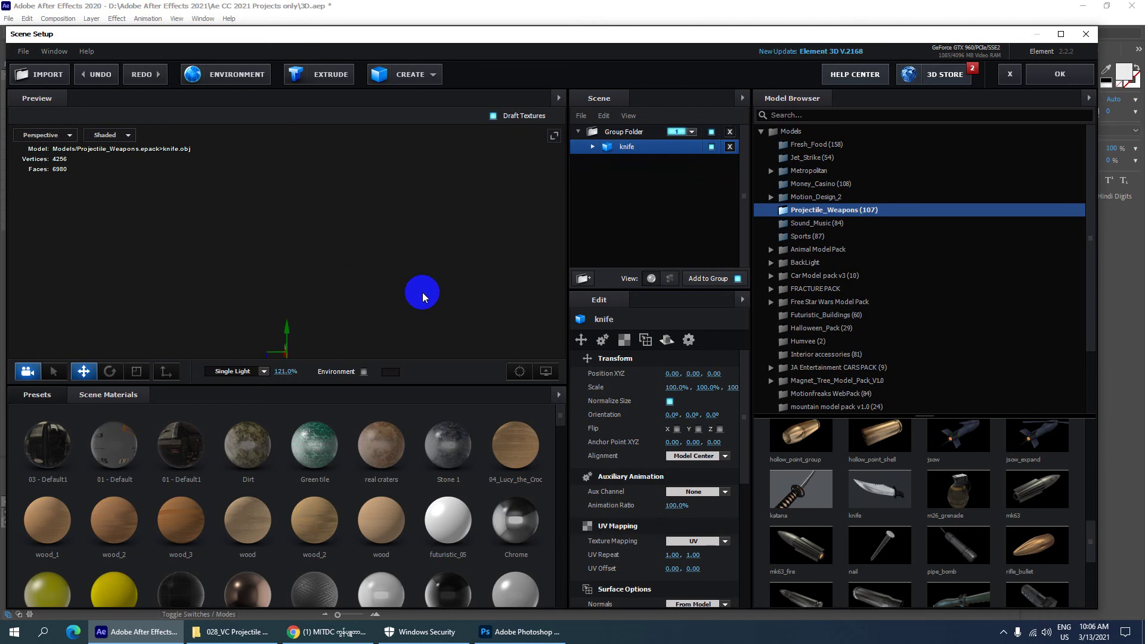
scroll(889, 501, down, 3)
scroll(846, 491, up, 1)
click(826, 466)
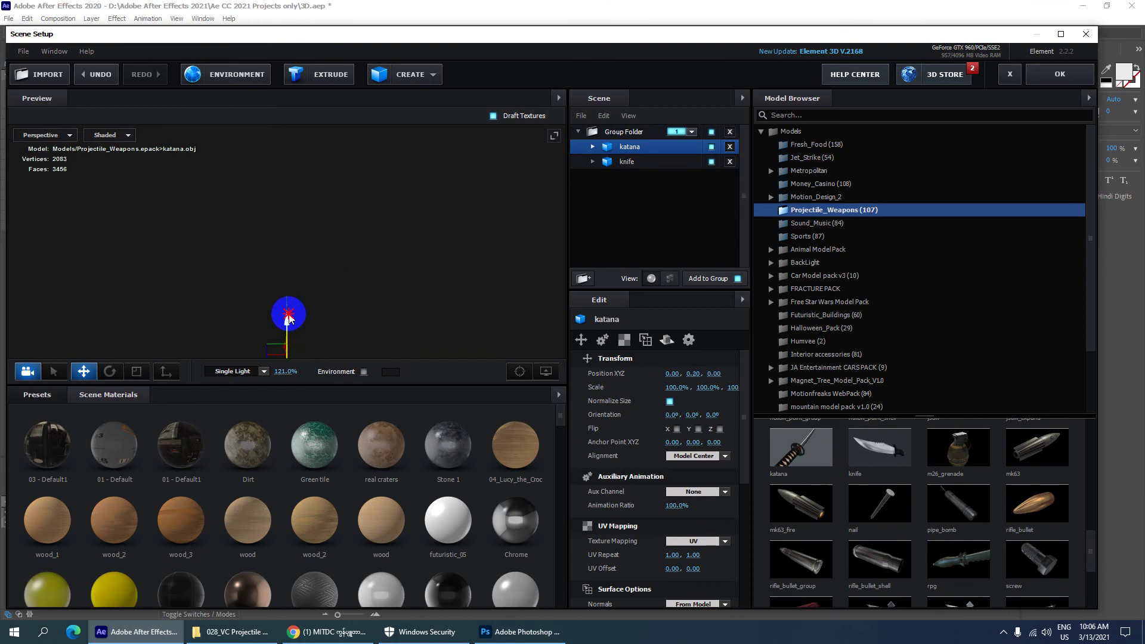
drag(288, 319, 302, 171)
drag(412, 261, 382, 294)
- Clear the katana group, preview the rpg raised to Y 2.83, then delete it
click(729, 133)
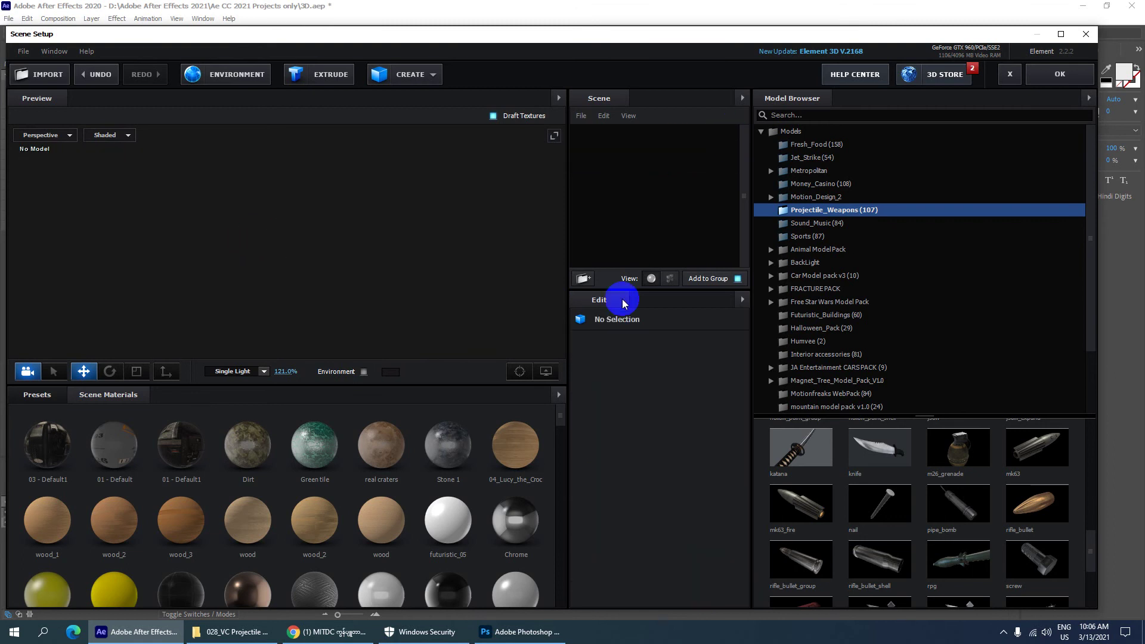
scroll(955, 512, down, 1)
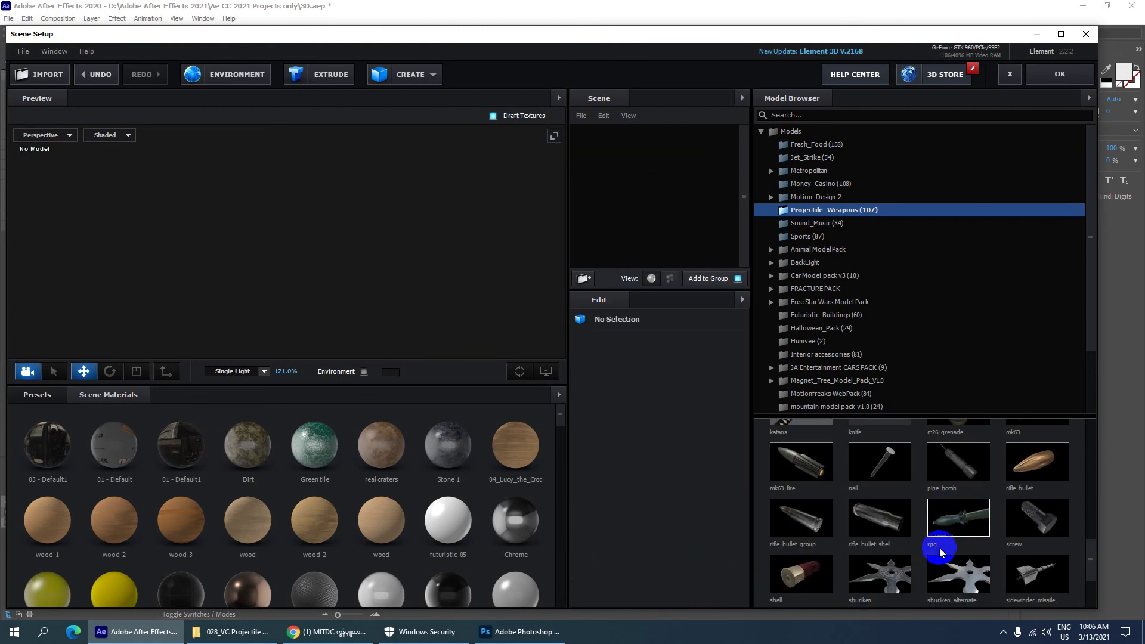
click(972, 528)
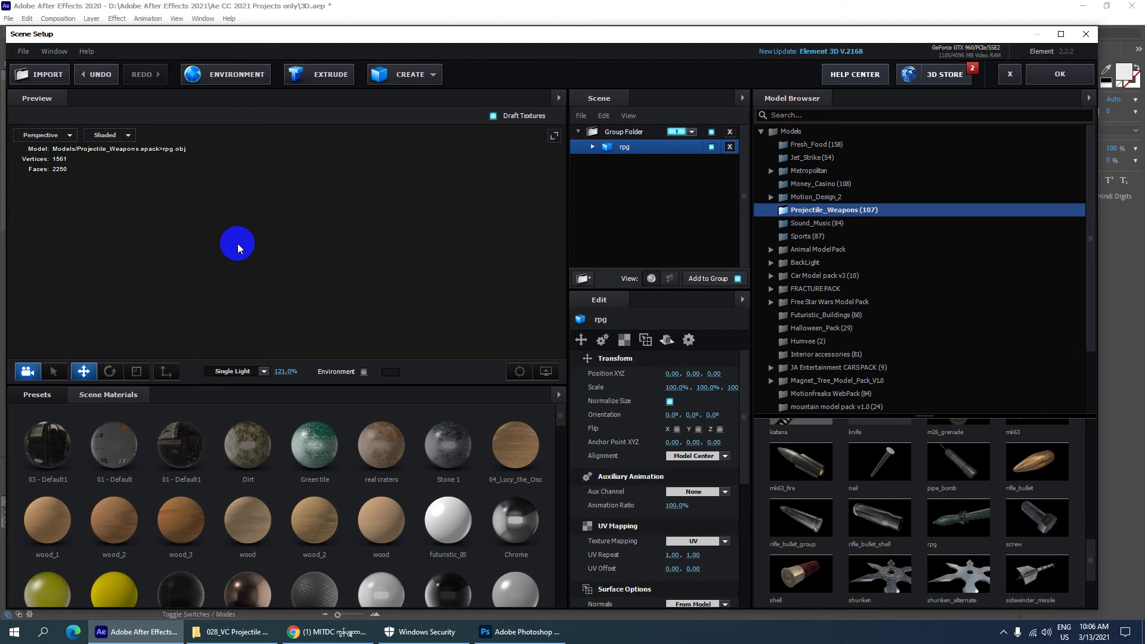
mouse_move(286, 298)
mouse_down()
mouse_move(316, 187)
mouse_move(287, 226)
mouse_move(294, 307)
mouse_move(266, 314)
mouse_move(281, 320)
mouse_move(271, 288)
mouse_move(253, 286)
mouse_move(286, 279)
mouse_move(243, 222)
mouse_move(288, 199)
mouse_move(294, 261)
mouse_move(280, 298)
mouse_up()
mouse_move(316, 254)
mouse_down()
mouse_move(266, 271)
mouse_move(309, 258)
mouse_up()
click(783, 540)
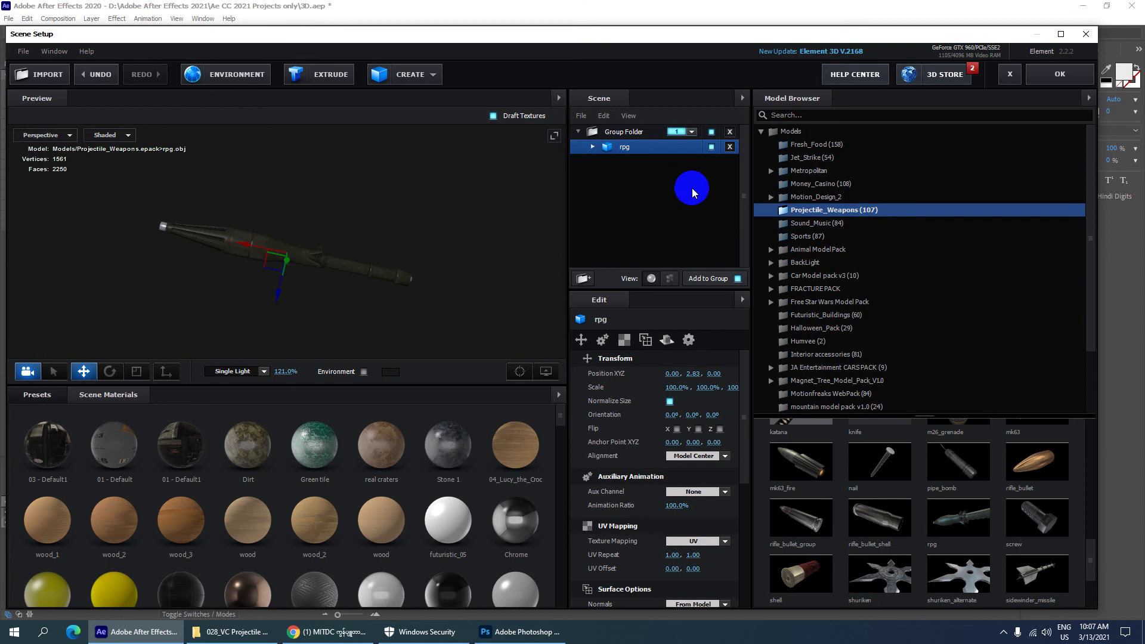
click(723, 134)
- Load the rifle_bullet model, orbit around it, then remove it from the scene
scroll(1010, 537, up, 1)
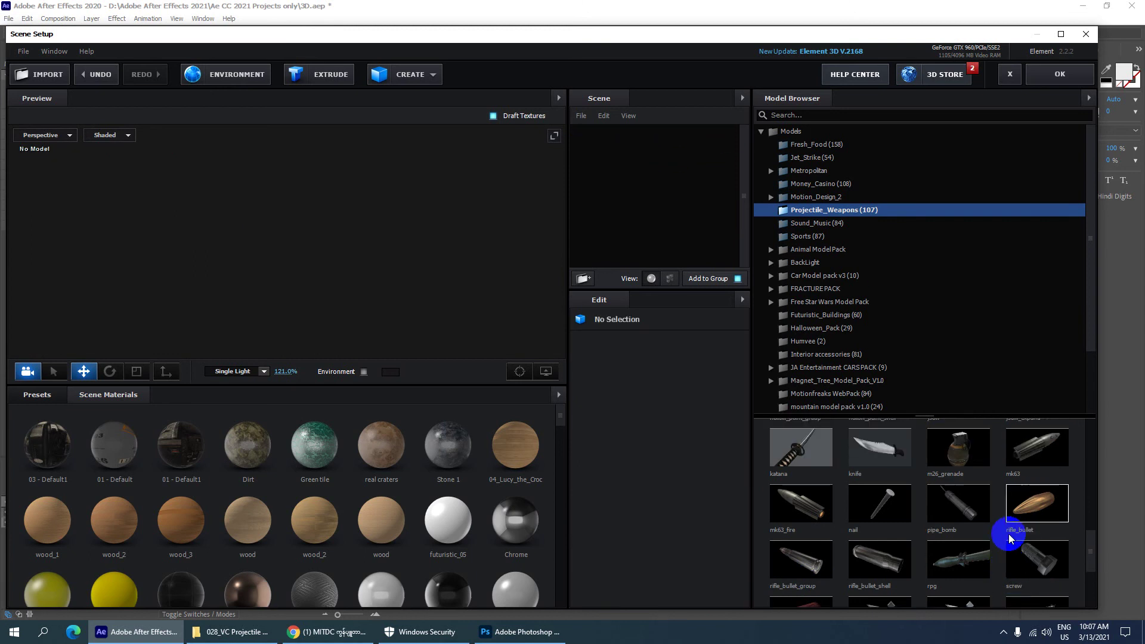
click(1037, 501)
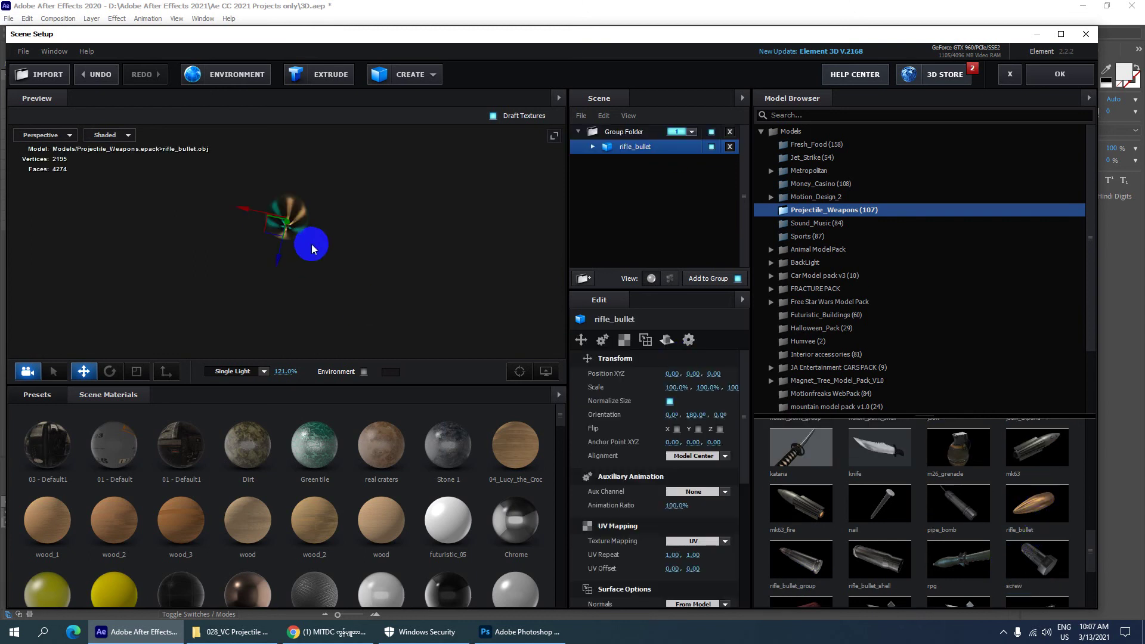
drag(312, 249, 744, 304)
drag(517, 398, 427, 149)
drag(244, 303, 370, 285)
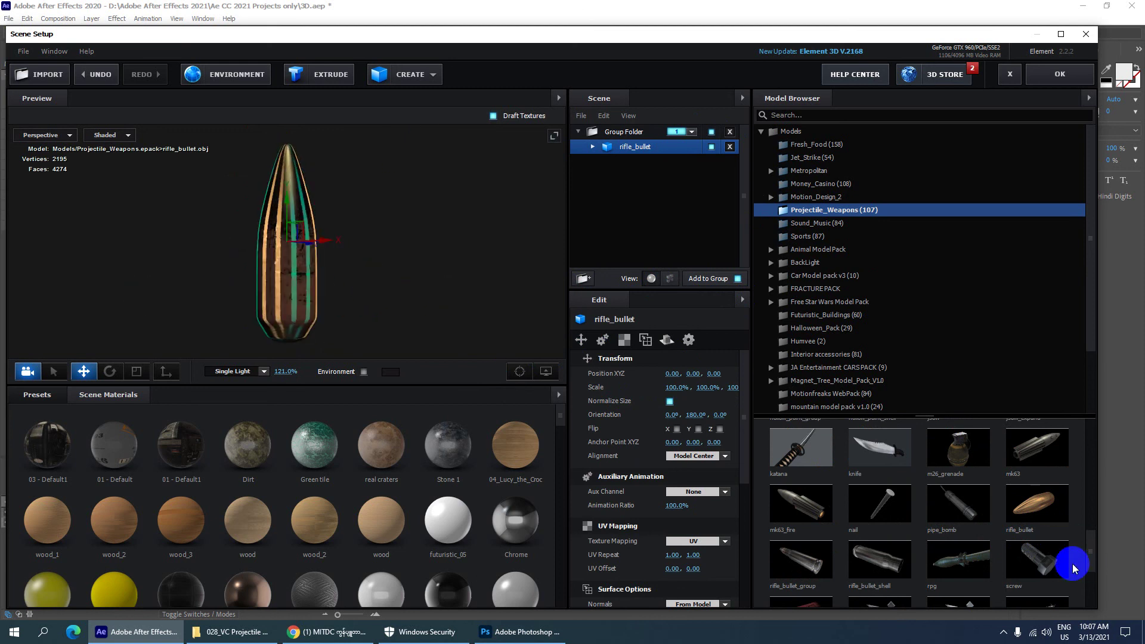
scroll(991, 511, up, 3)
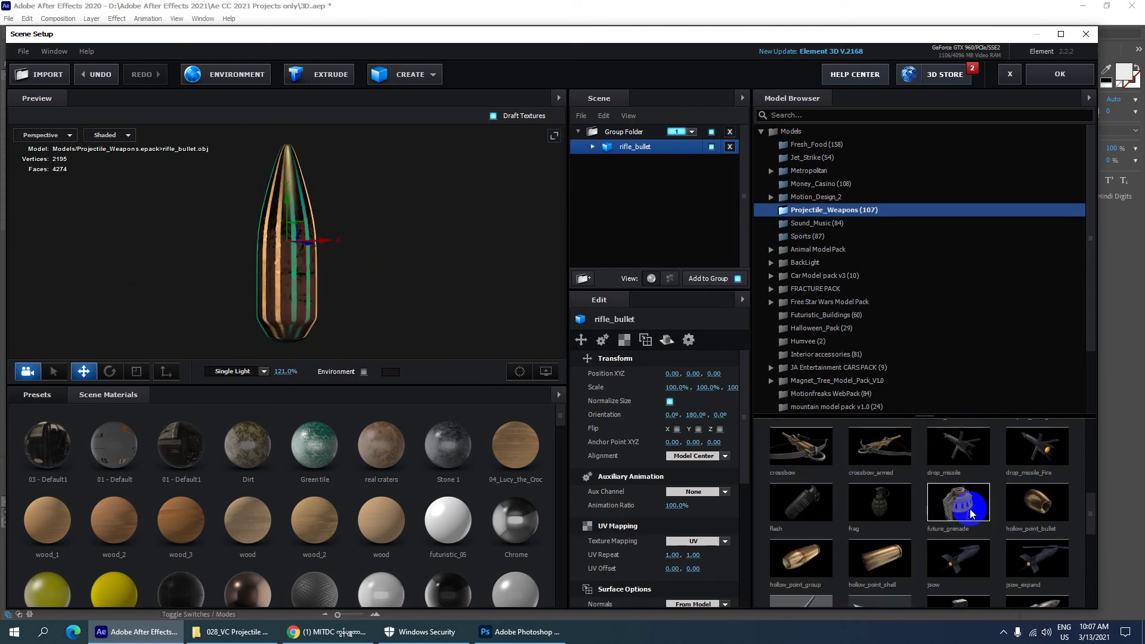
scroll(960, 525, up, 2)
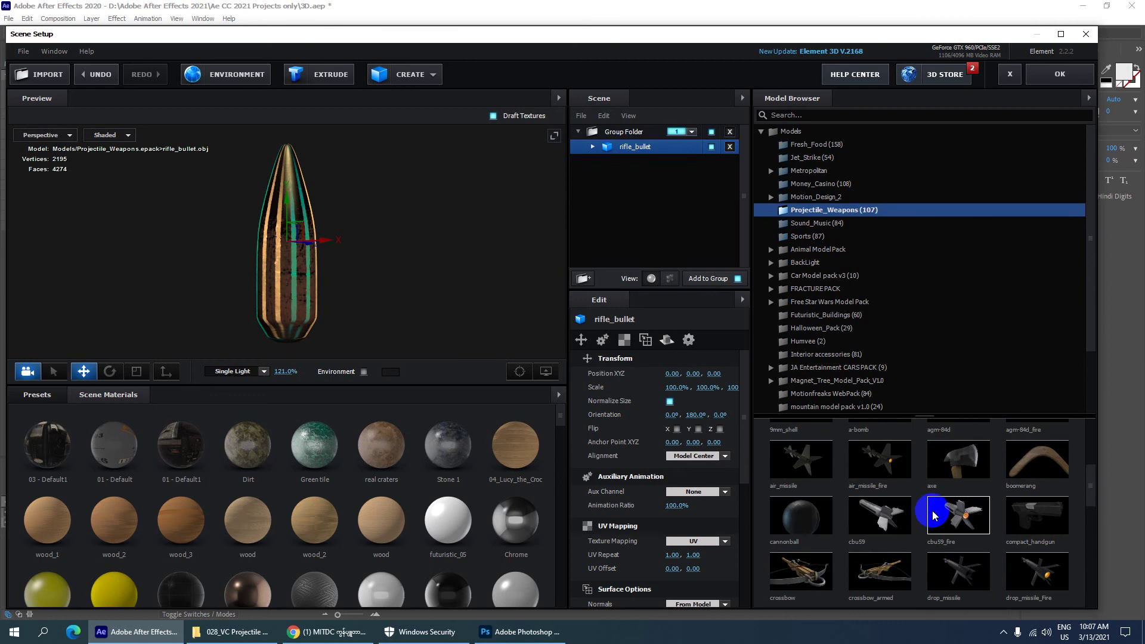
click(729, 134)
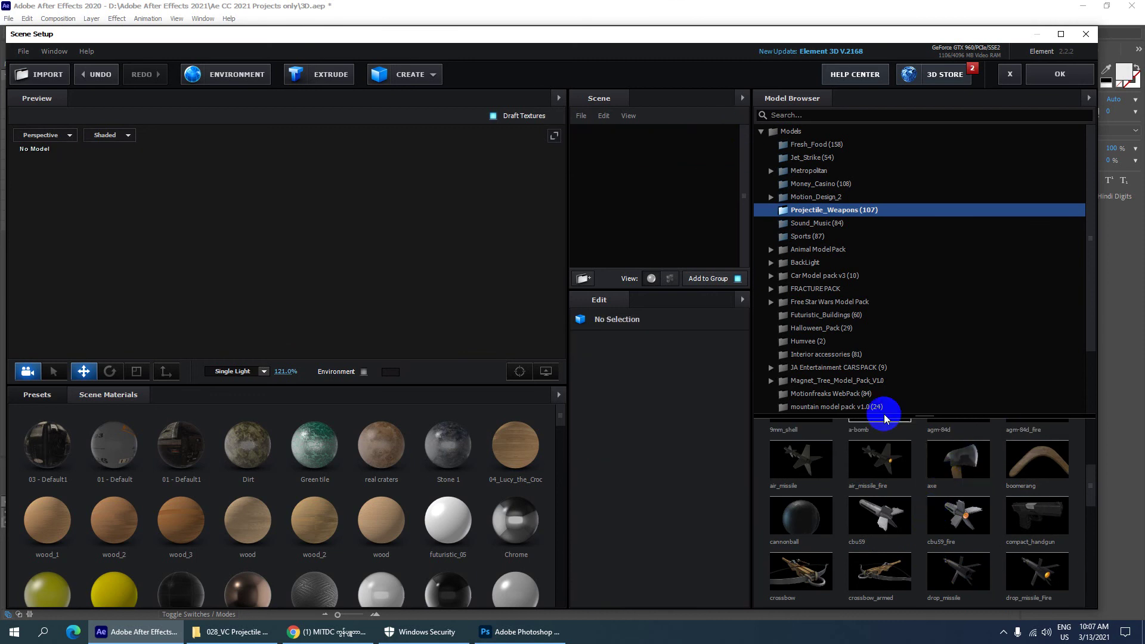
- Preview the air_missile, then the 9mm_shell, removing each from the scene afterwards
drag(801, 459, 271, 323)
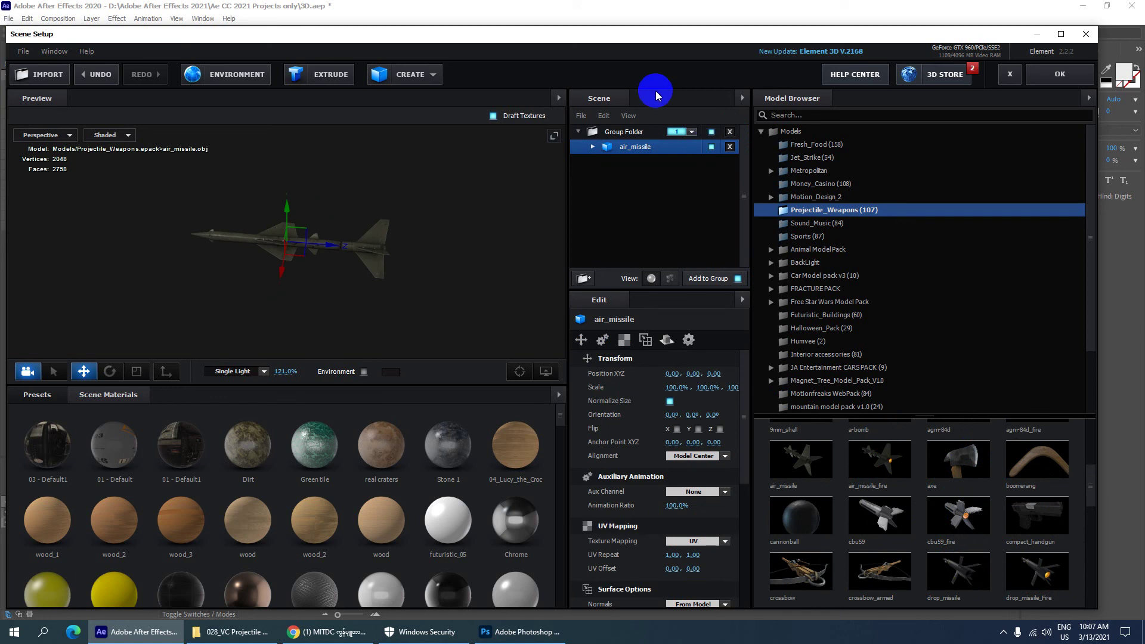
click(729, 132)
scroll(829, 545, up, 3)
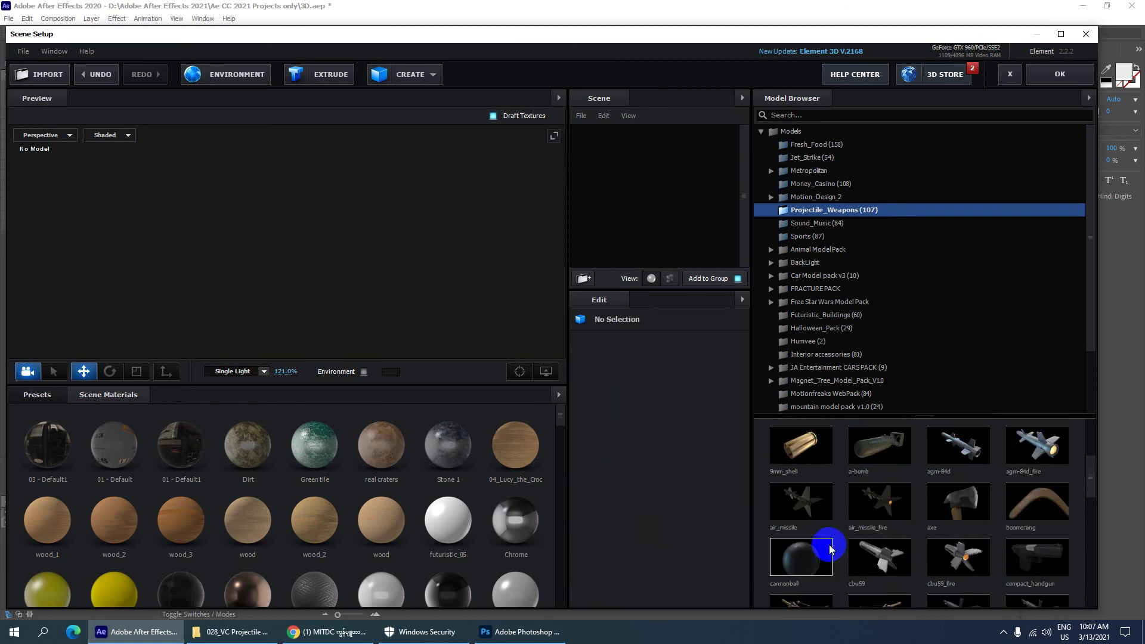
click(799, 494)
click(343, 305)
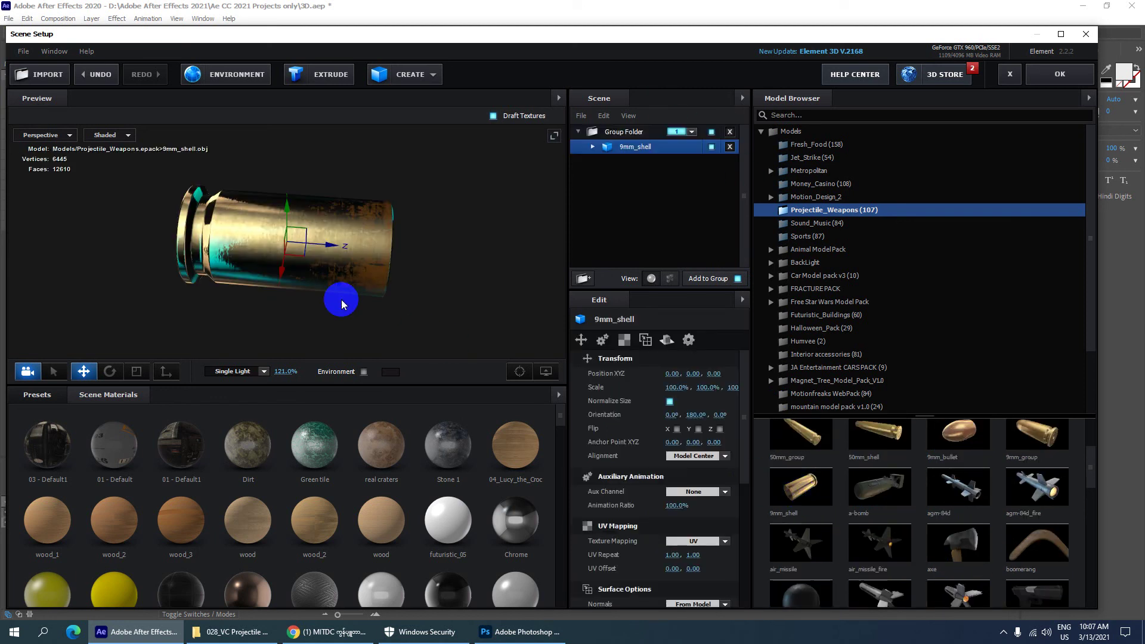
mouse_move(300, 278)
mouse_down()
mouse_move(478, 245)
mouse_move(437, 209)
mouse_move(212, 225)
mouse_move(334, 239)
mouse_up()
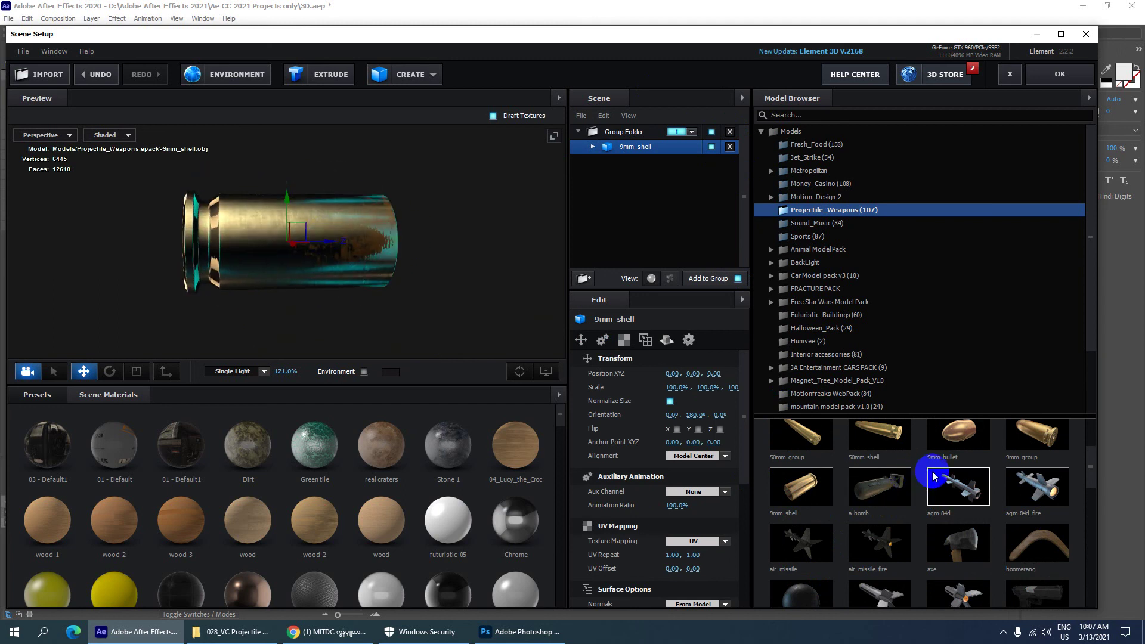
click(966, 442)
- Preview the 9mm_bullet and 9mm_group models, orbiting and removing each in turn
click(728, 132)
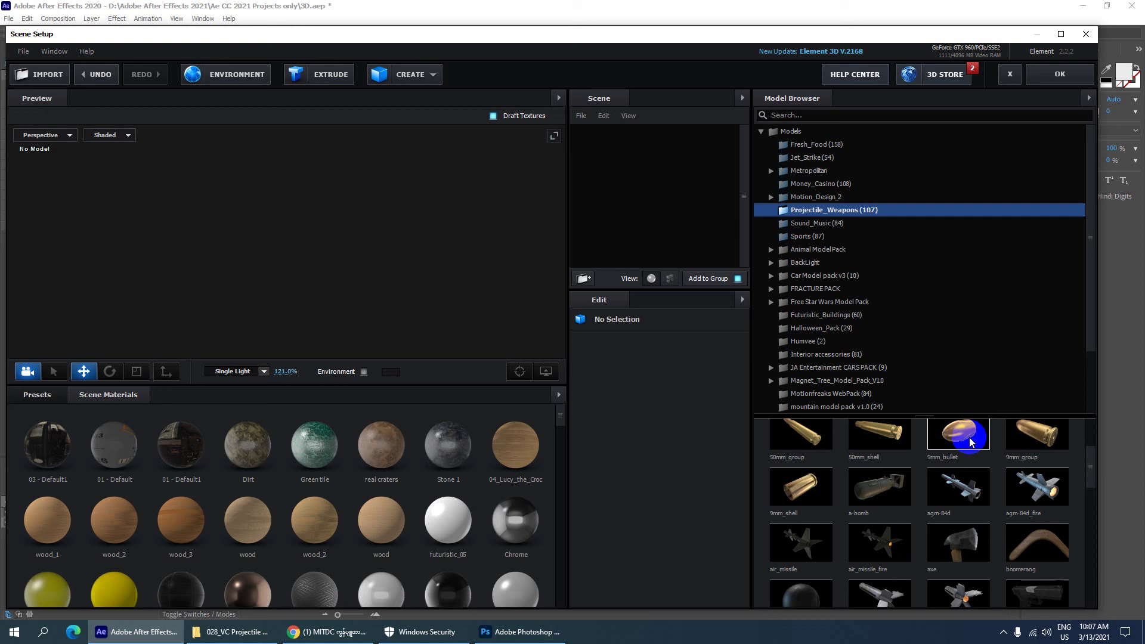
drag(958, 434, 409, 275)
mouse_move(268, 268)
mouse_down()
mouse_move(326, 283)
mouse_move(457, 271)
mouse_move(263, 253)
mouse_move(188, 261)
mouse_move(312, 294)
mouse_move(239, 251)
mouse_move(294, 235)
mouse_move(232, 280)
mouse_move(308, 249)
mouse_move(367, 251)
mouse_up()
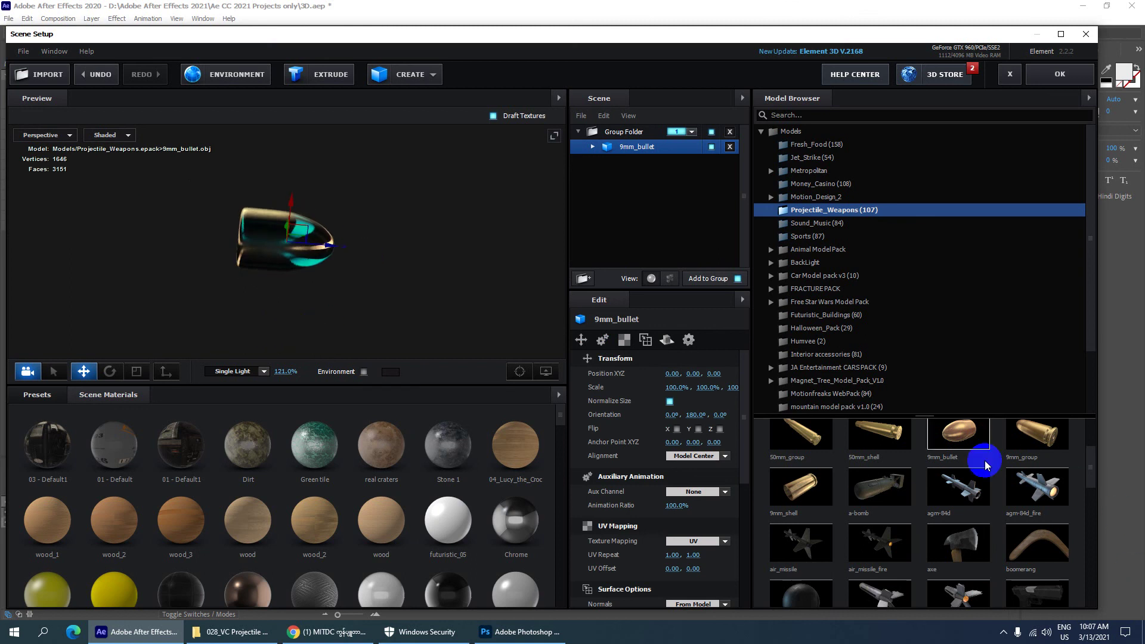
click(729, 131)
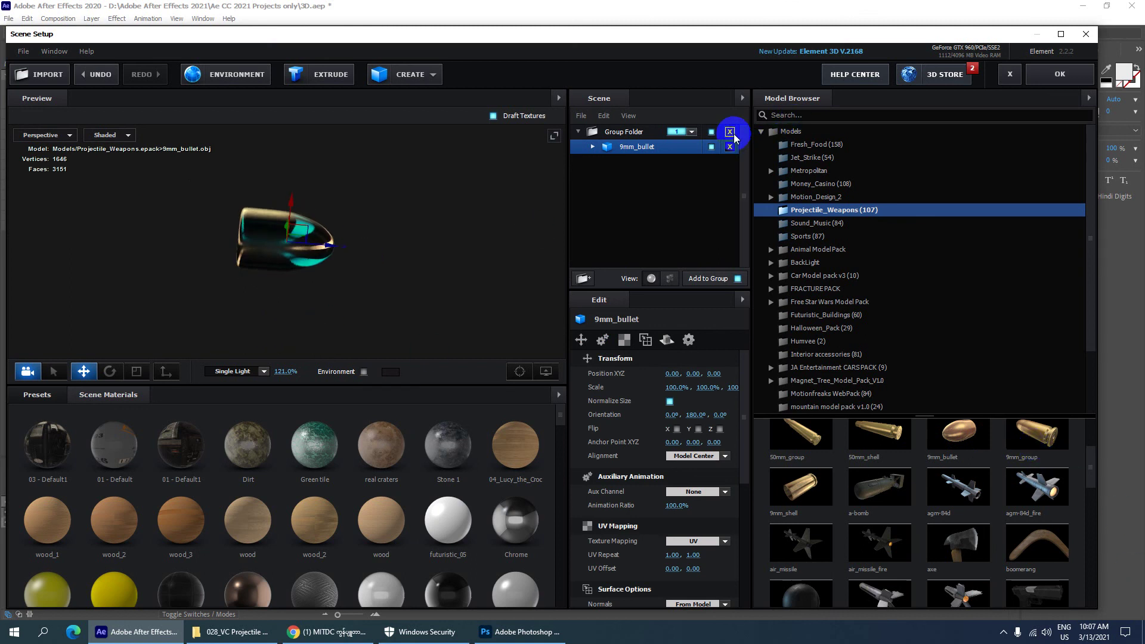
click(1034, 434)
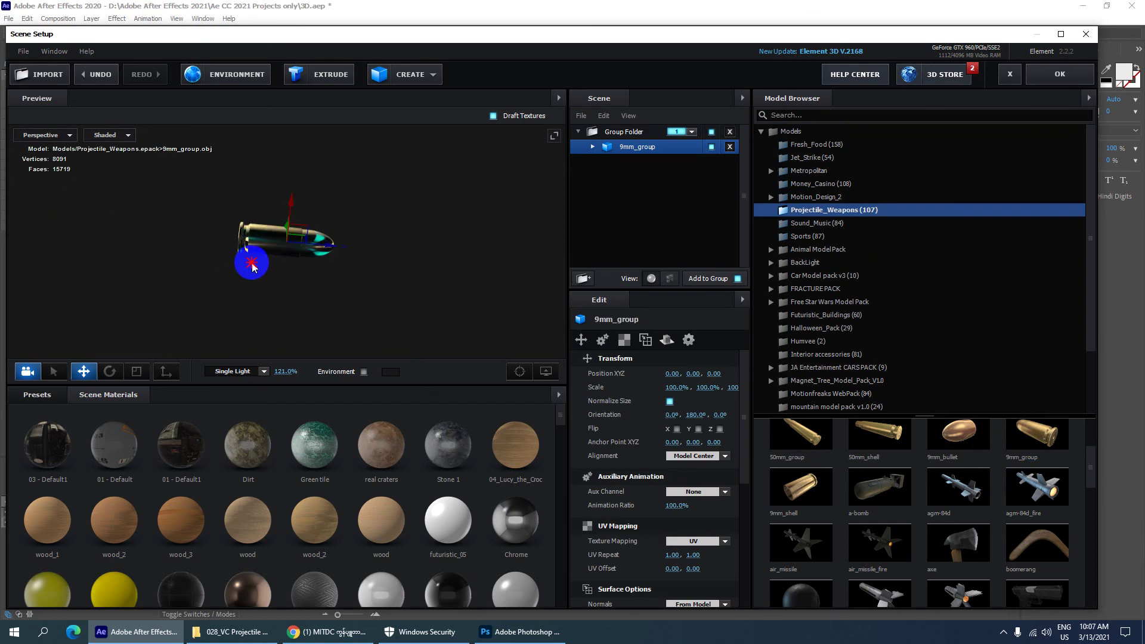
mouse_move(253, 267)
mouse_down()
mouse_move(330, 286)
mouse_move(396, 281)
mouse_move(393, 256)
mouse_move(204, 271)
mouse_move(262, 330)
mouse_up()
scroll(919, 505, up, 2)
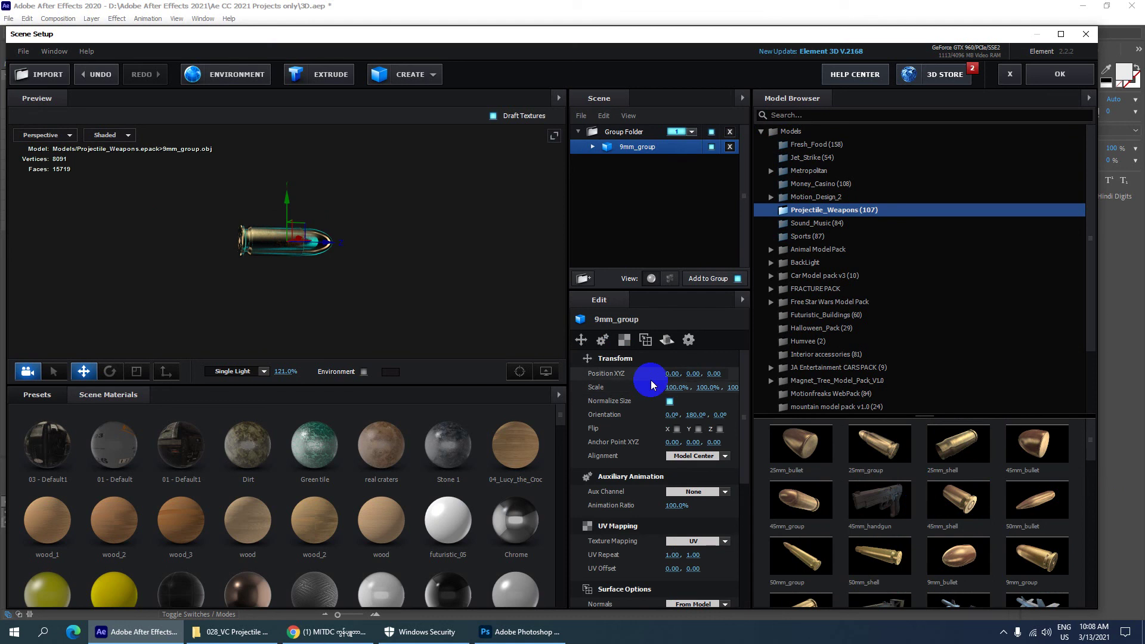
click(730, 133)
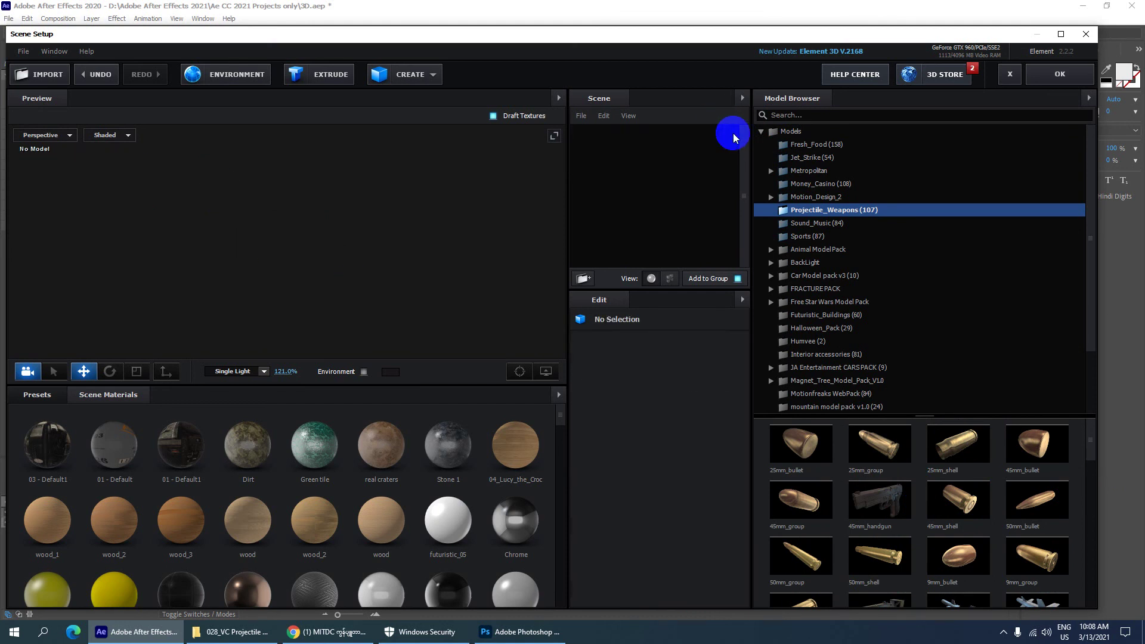
- Load the 45mm_bullet model, briefly check 50mm_bullet, and settle back on 45mm_bullet
click(1066, 454)
drag(316, 285, 524, 307)
click(1024, 474)
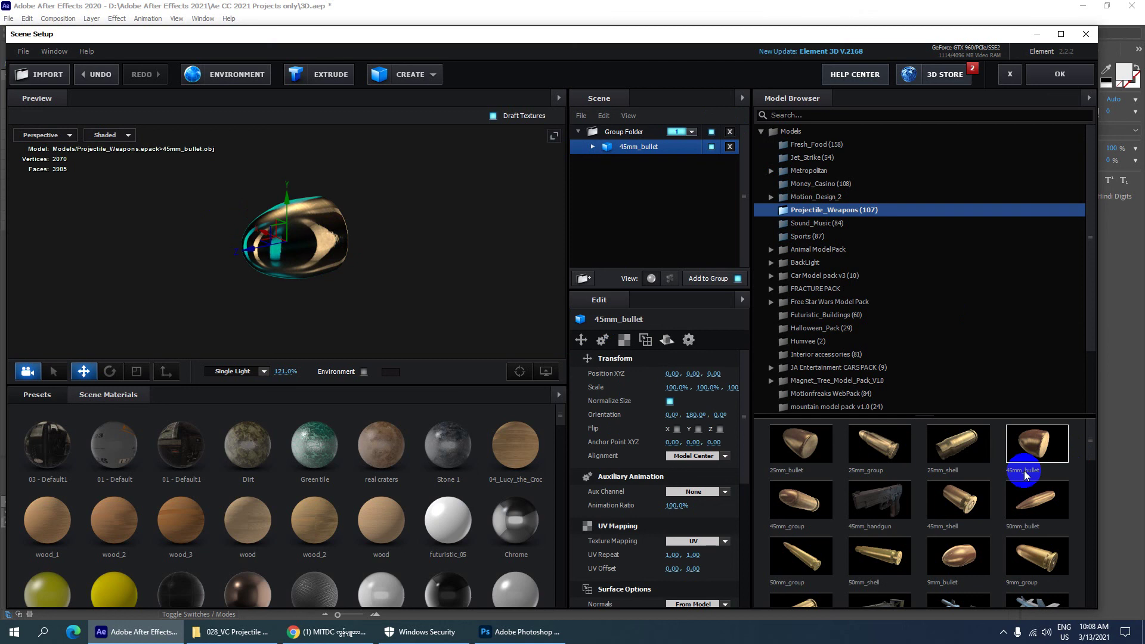
click(1125, 637)
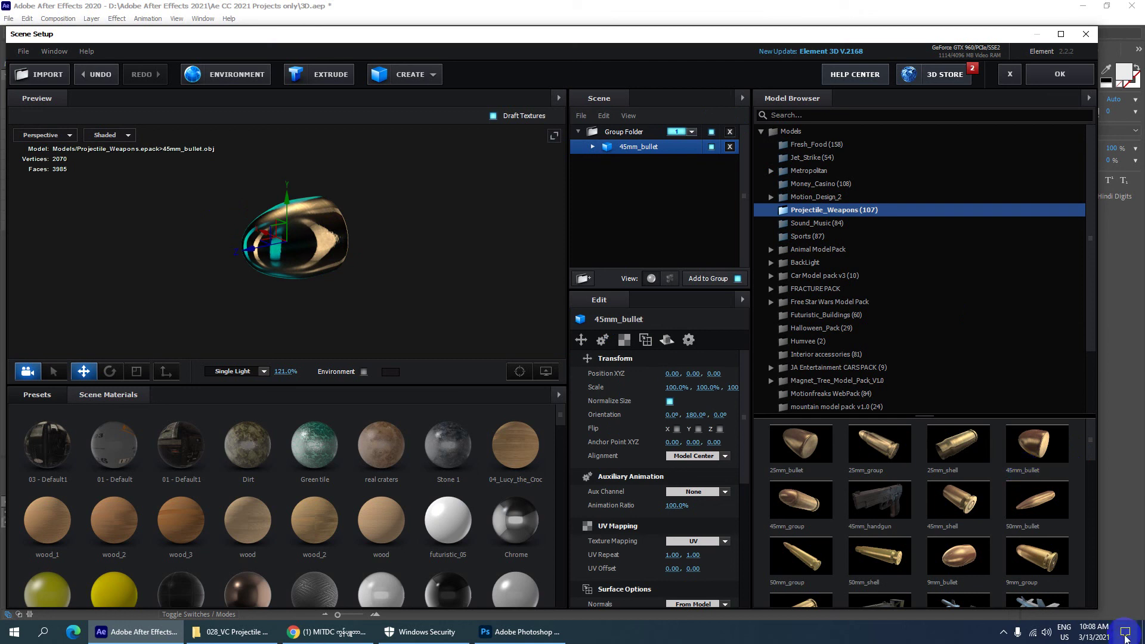
click(1026, 516)
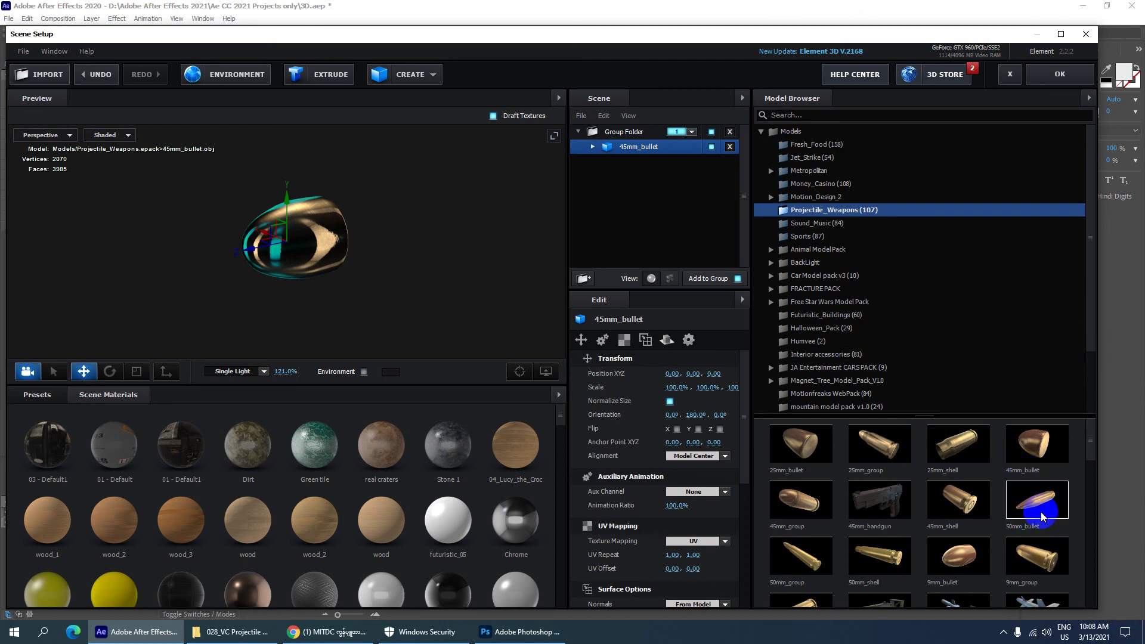
click(1038, 453)
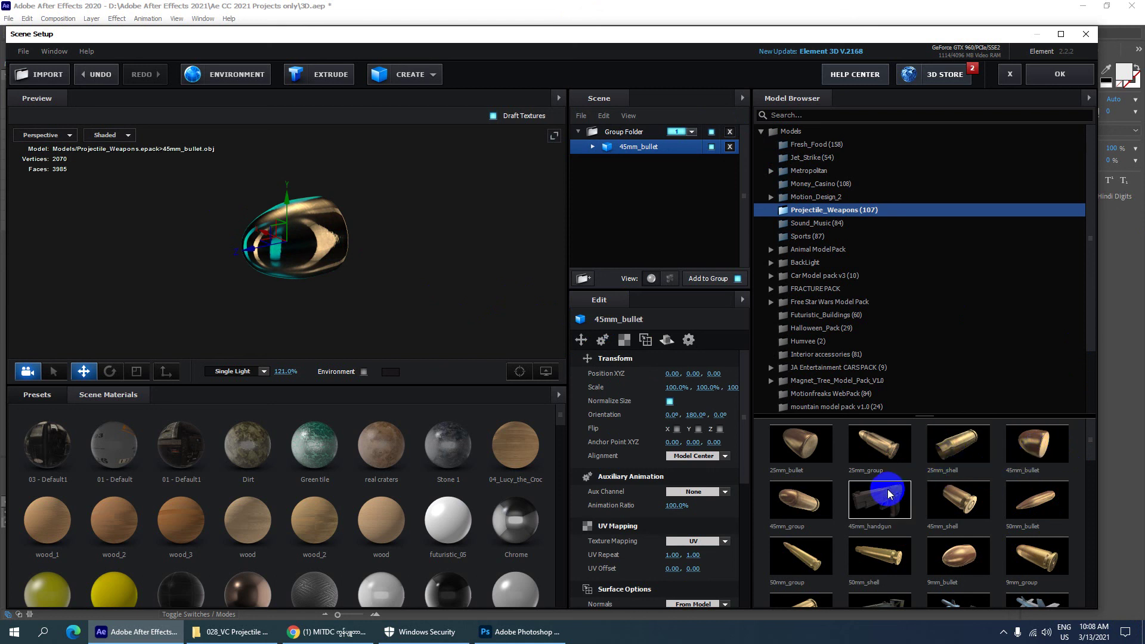
- Replace the 45mm_bullet with the 25mm_group model and inspect its 25mm_bullet part from several angles
drag(893, 455, 627, 115)
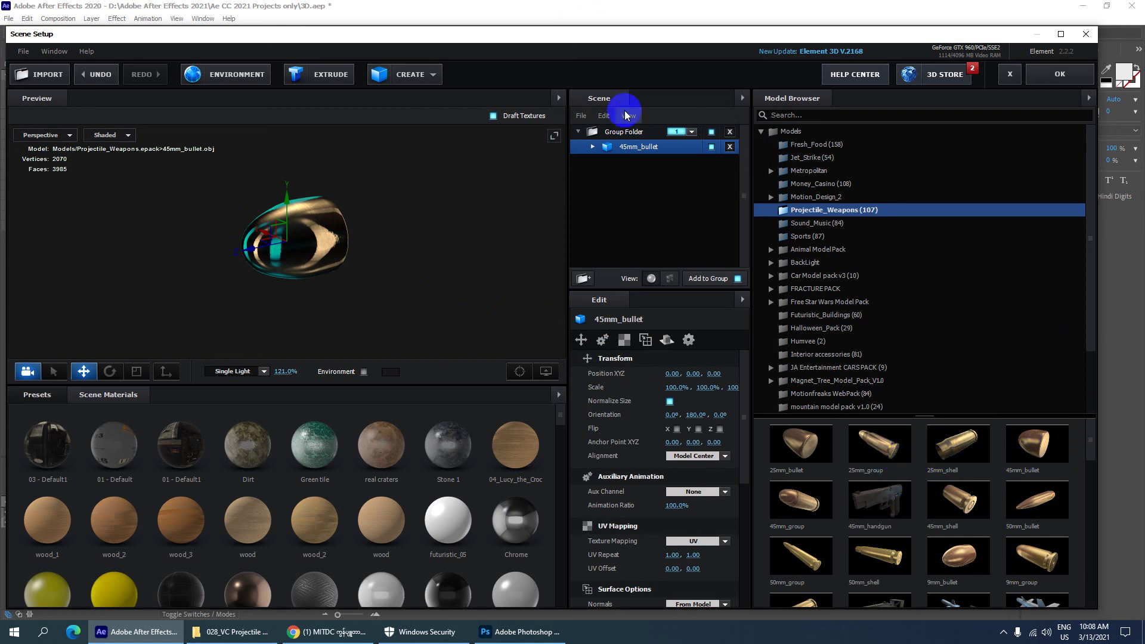
click(729, 131)
click(880, 445)
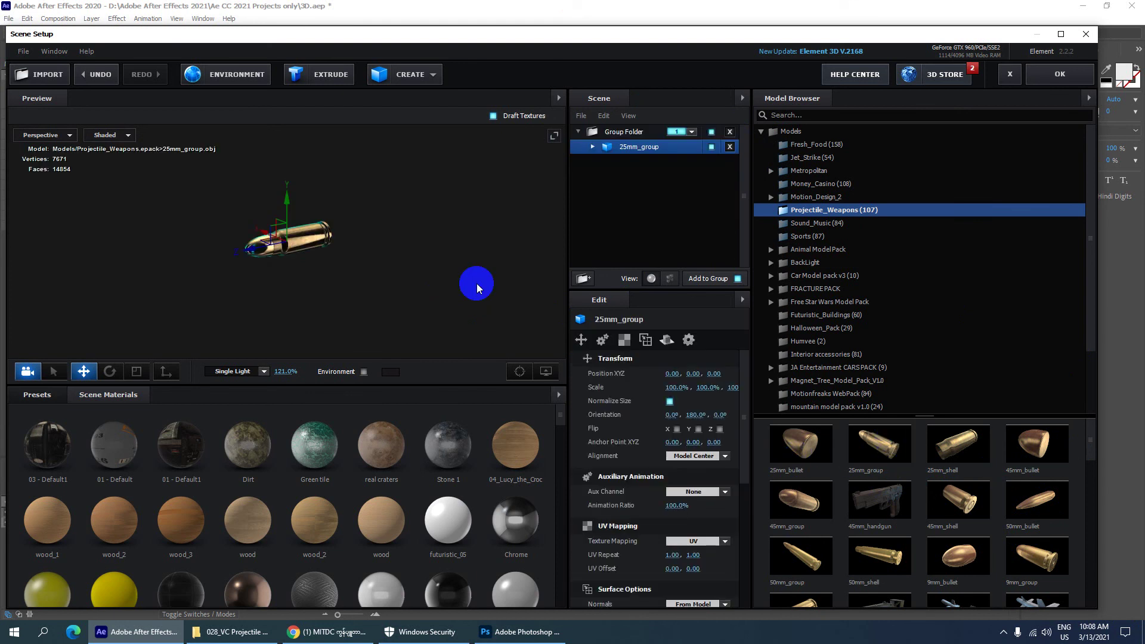
drag(319, 272, 288, 266)
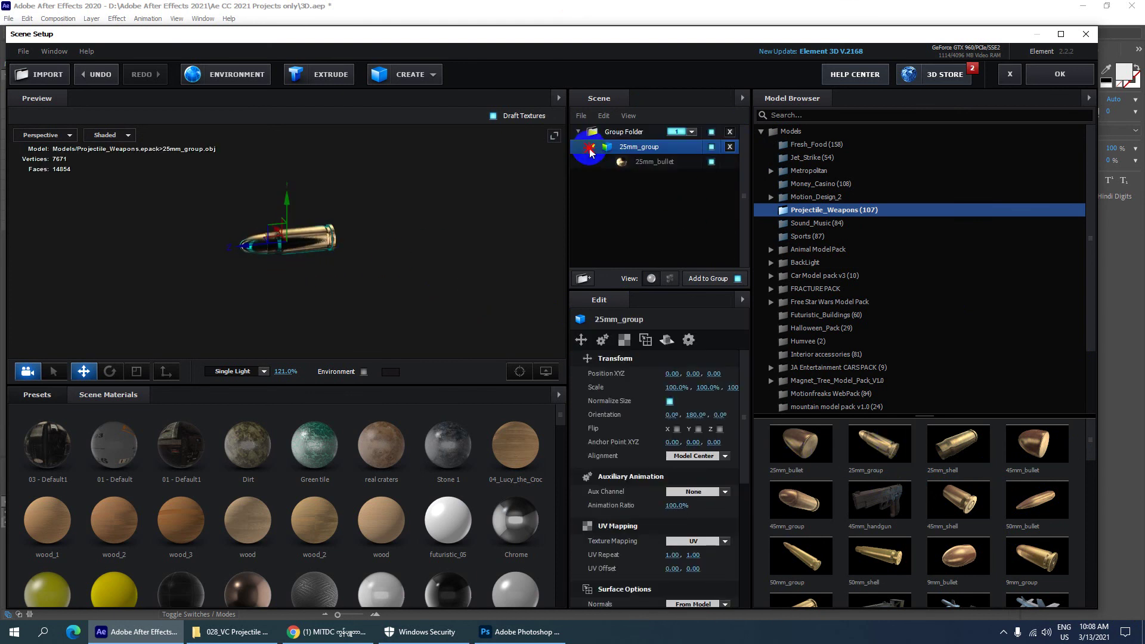
click(653, 162)
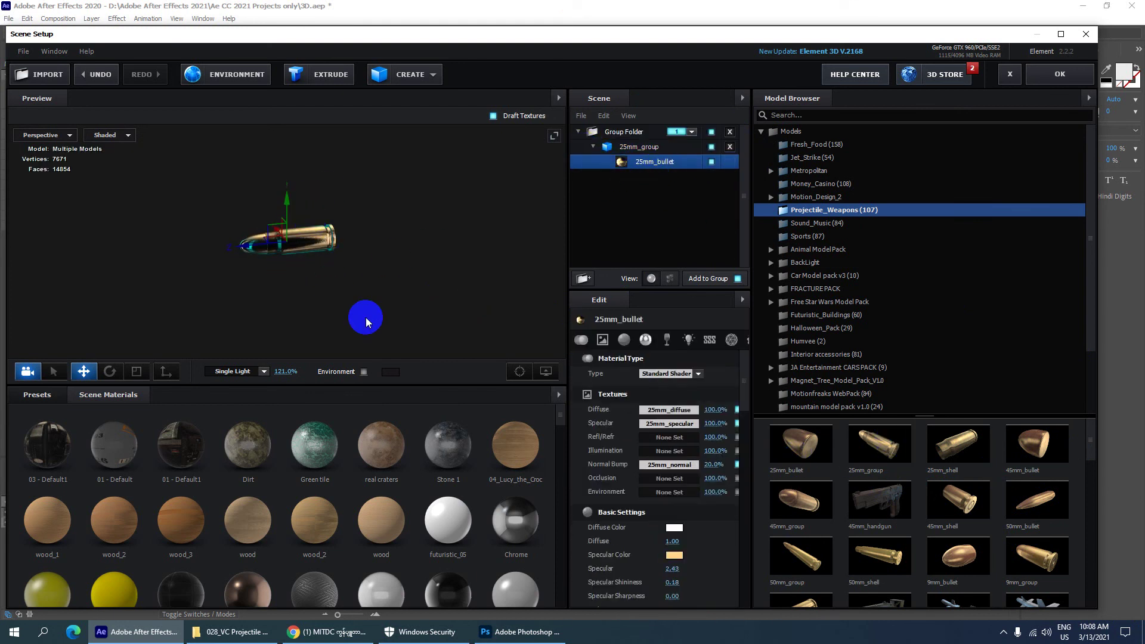
drag(366, 322, 341, 306)
- Remove the 25mm_group and load the 45mm_handgun model, orbiting to preview it
click(655, 147)
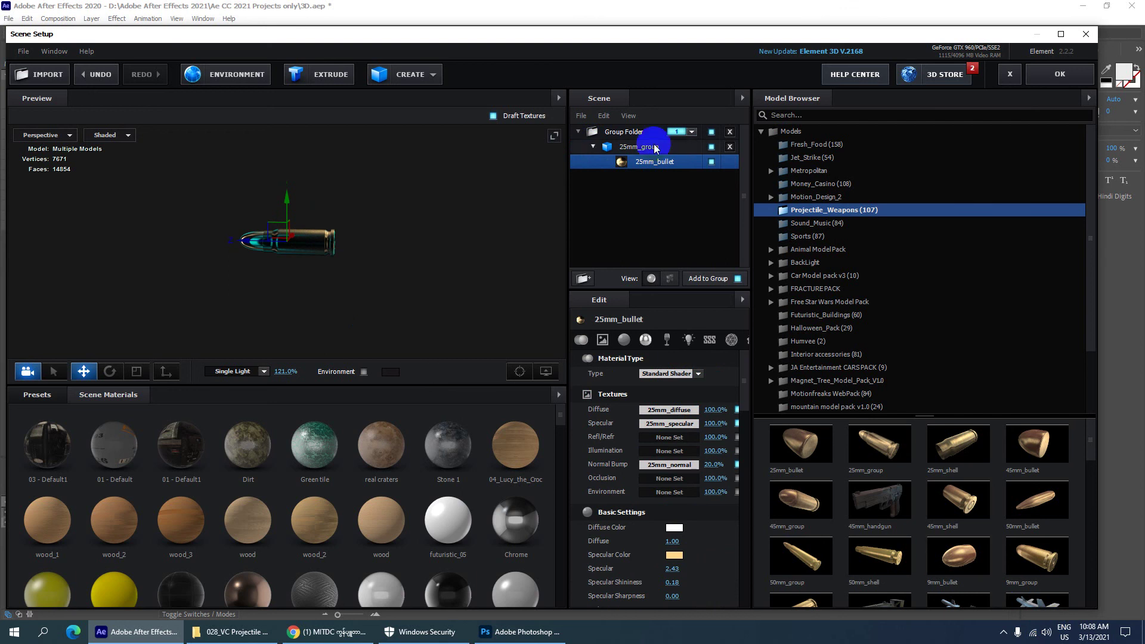
click(729, 147)
click(879, 499)
click(320, 280)
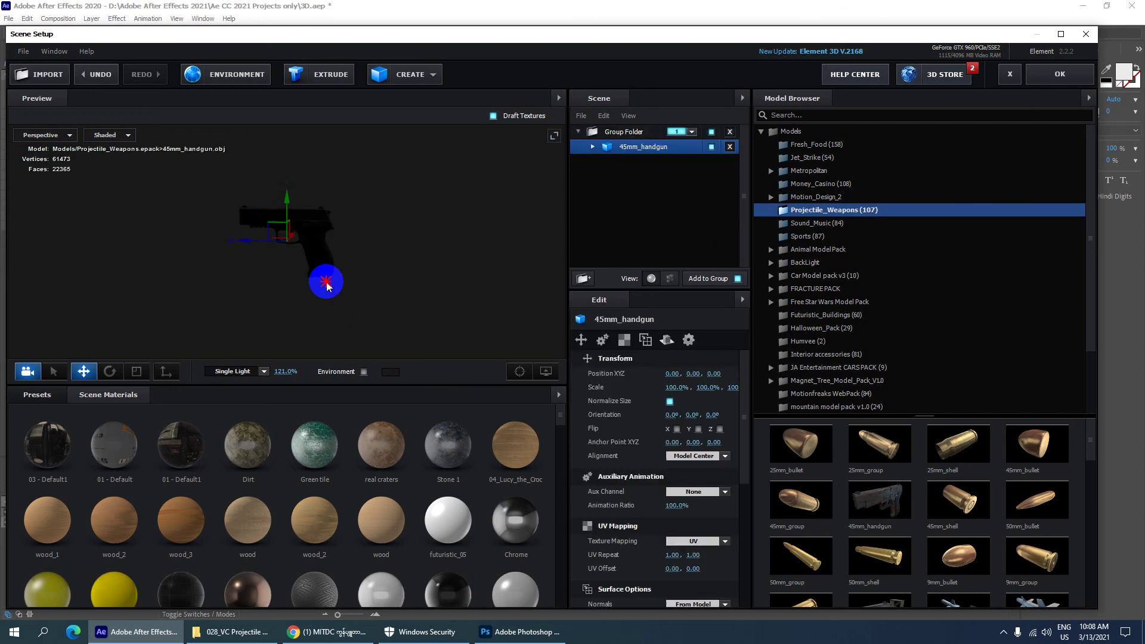
drag(327, 286, 452, 314)
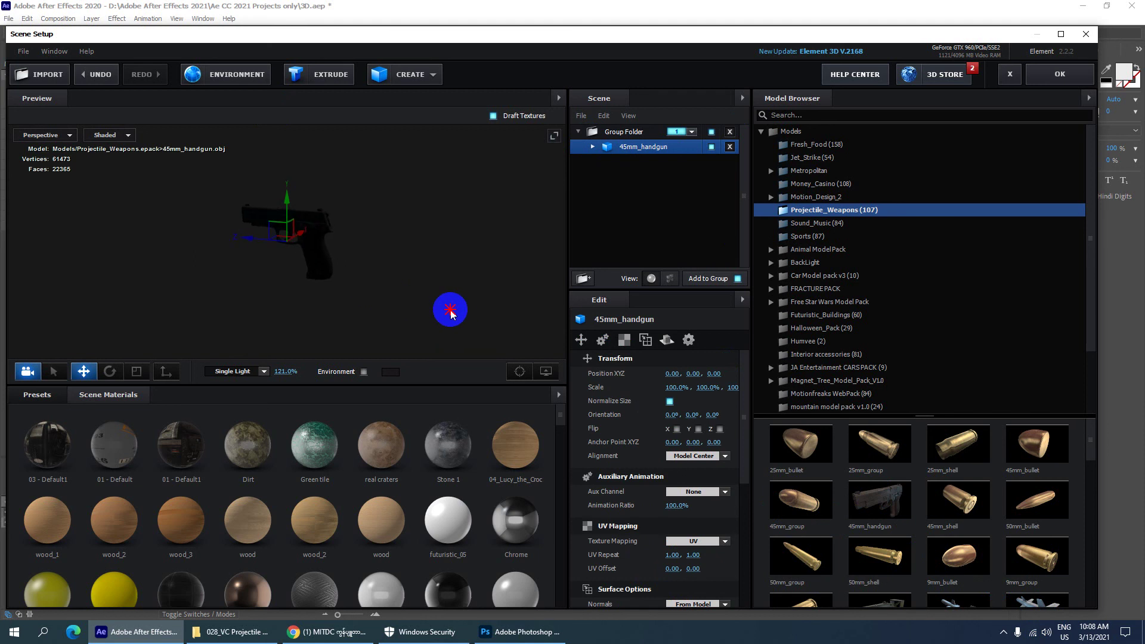
scroll(951, 555, down, 5)
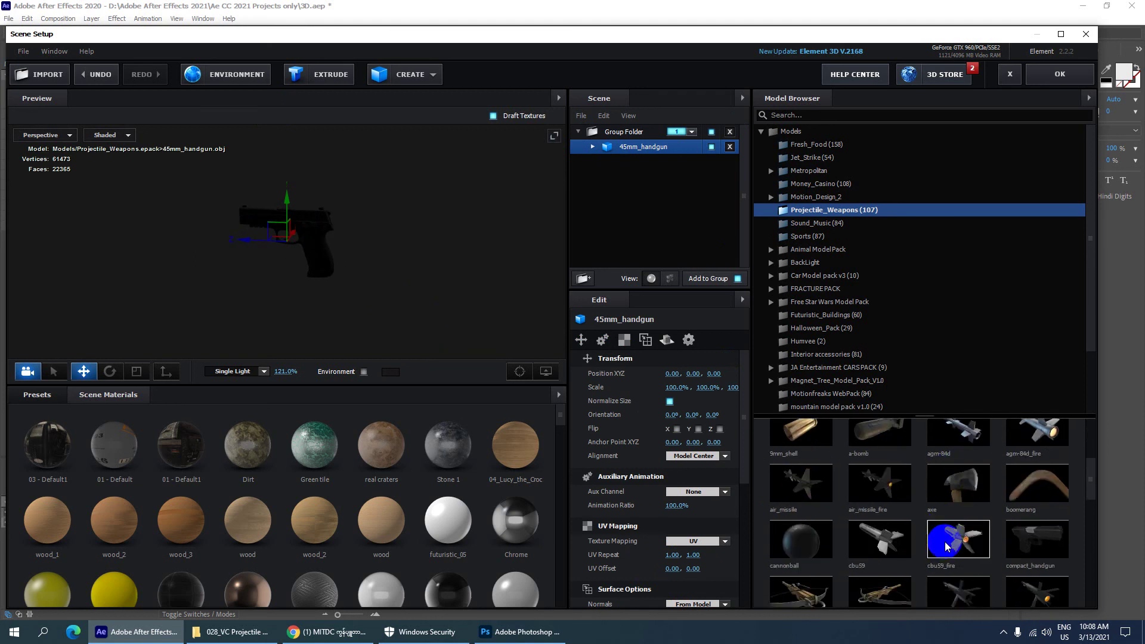
scroll(946, 546, down, 5)
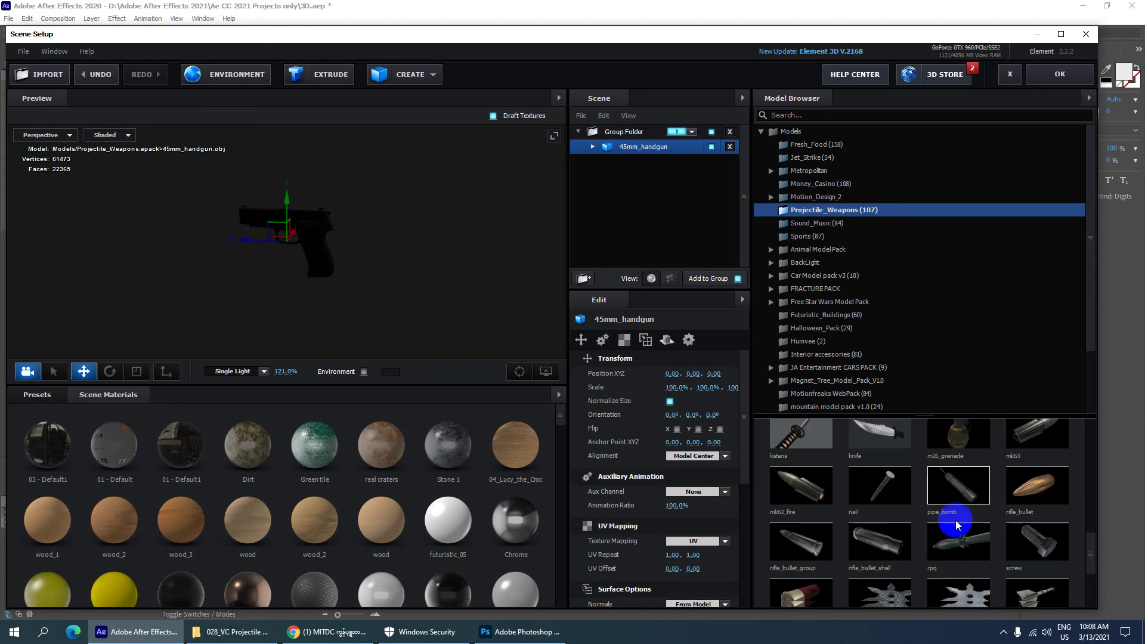
- Apply the handgun scene, then quit After Effects, saving 3D.aep, and return to the browser
click(1081, 76)
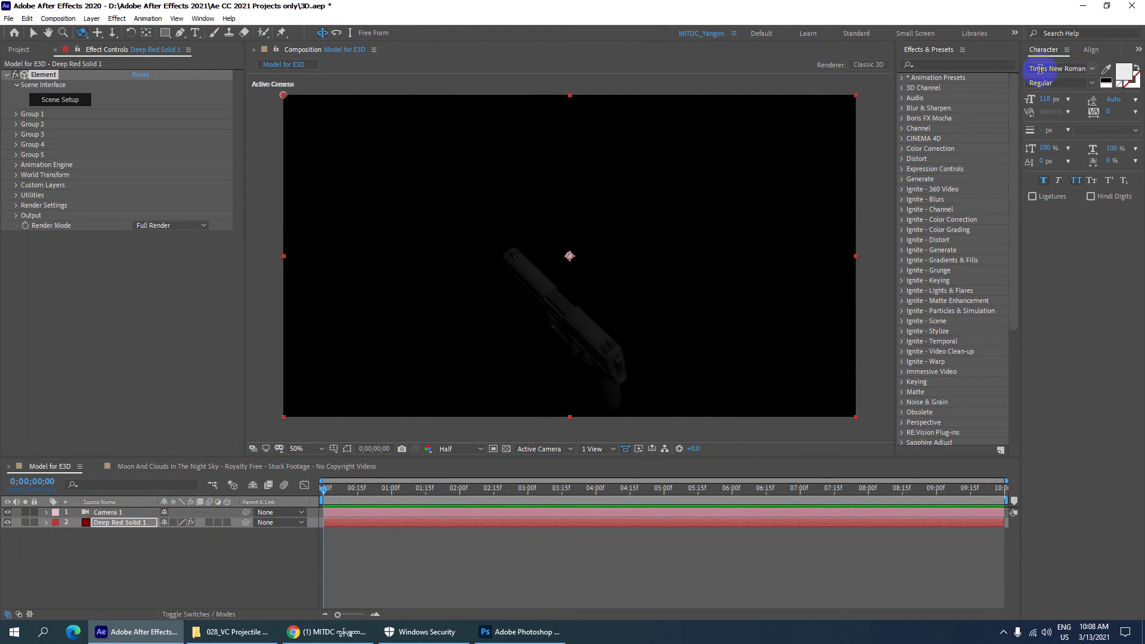
click(1131, 11)
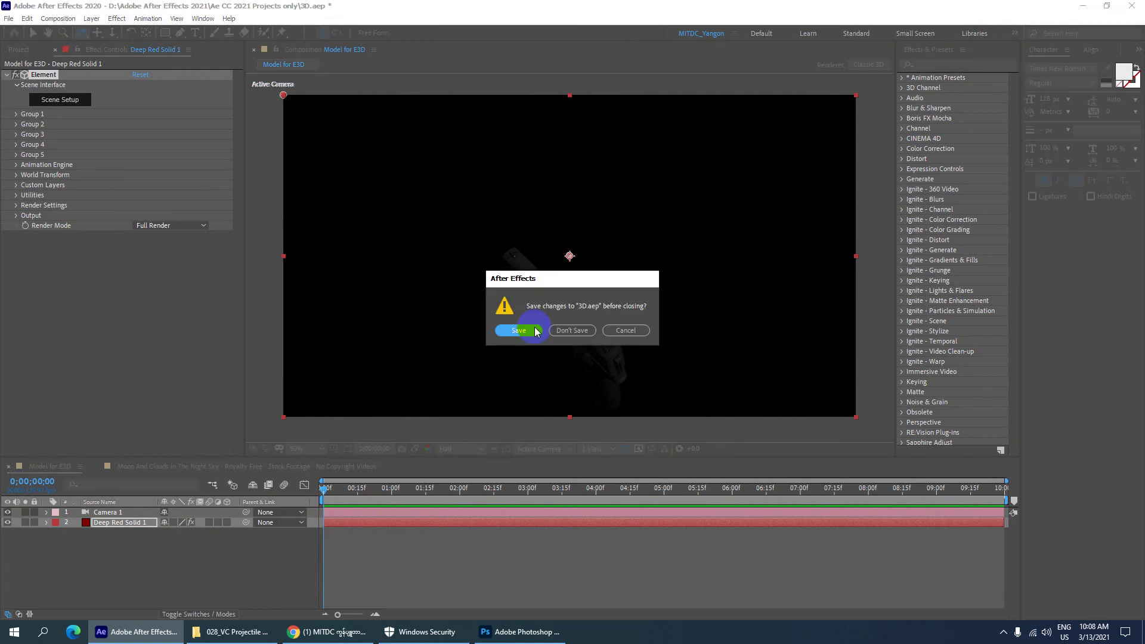
click(525, 329)
click(257, 626)
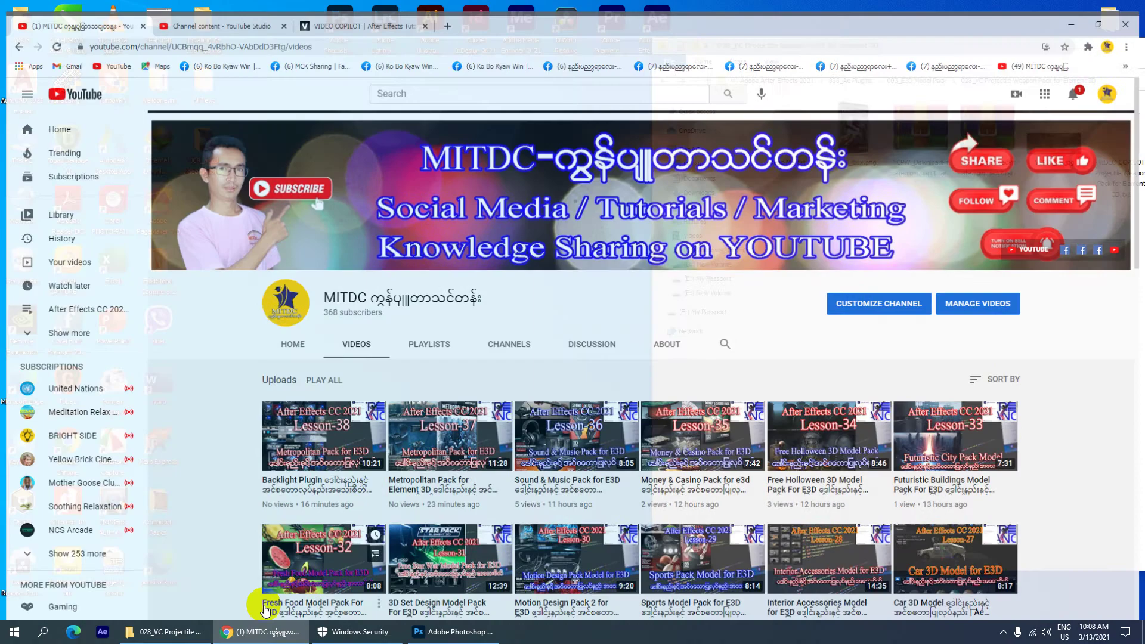
- Switch from the YouTube channel to the Video Copilot Projectile Weapons product page
click(357, 10)
mouse_move(410, 153)
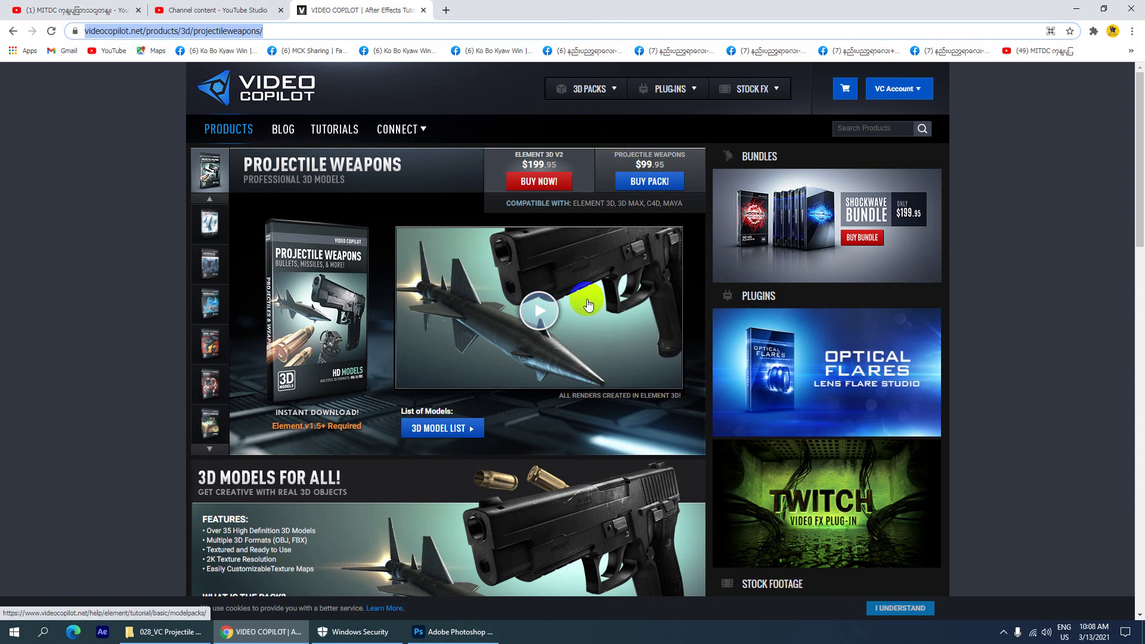
scroll(459, 314, down, 7)
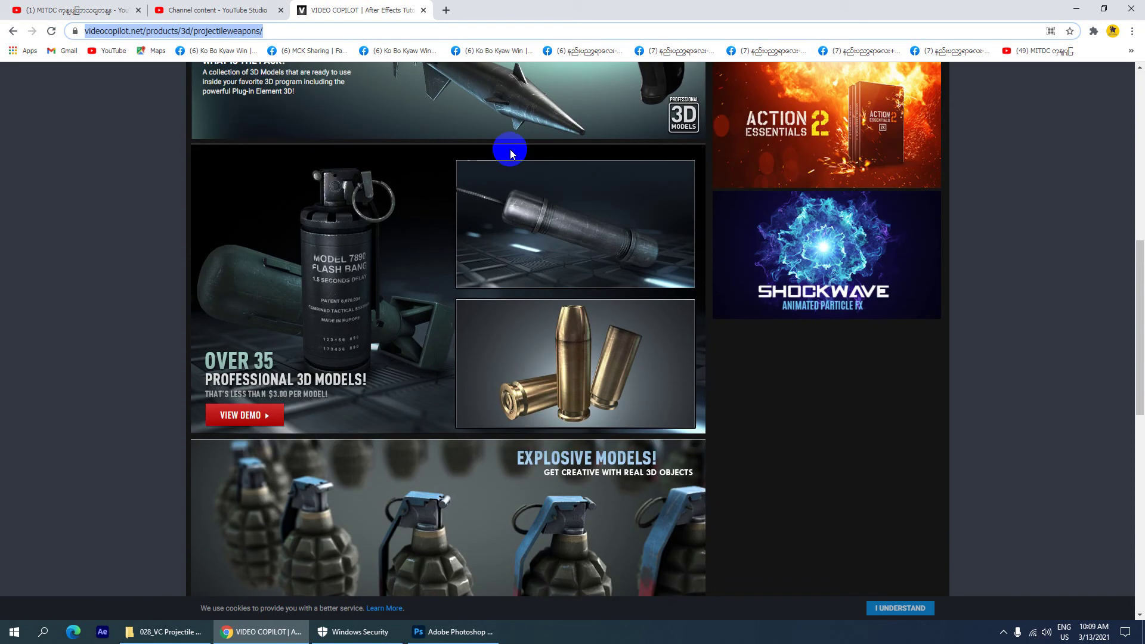
scroll(421, 276, down, 10)
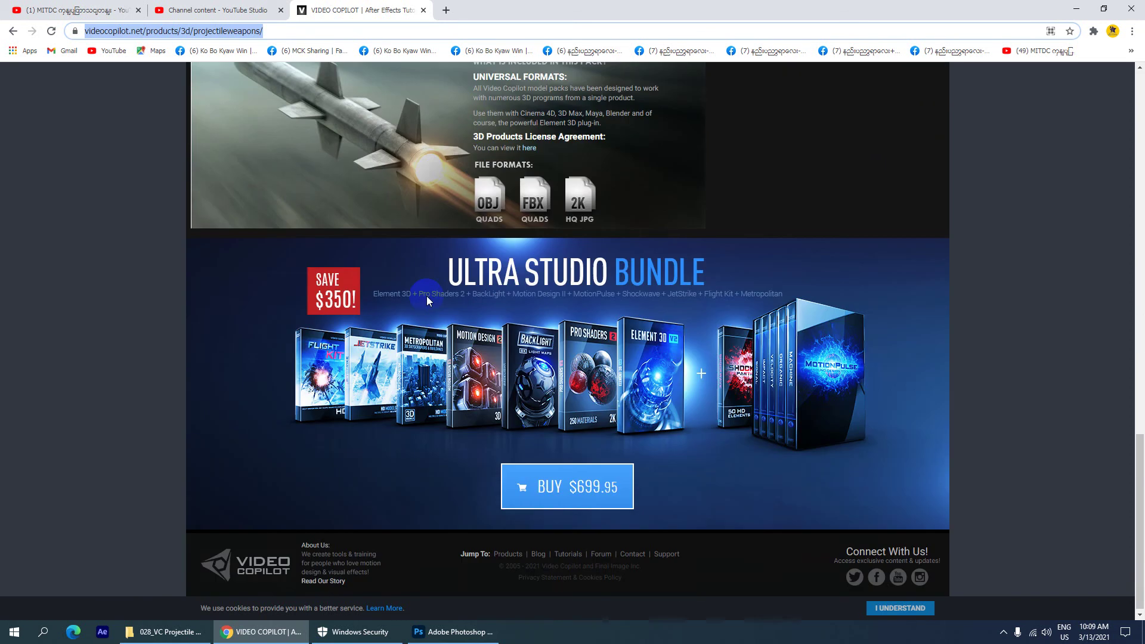
scroll(454, 308, up, 8)
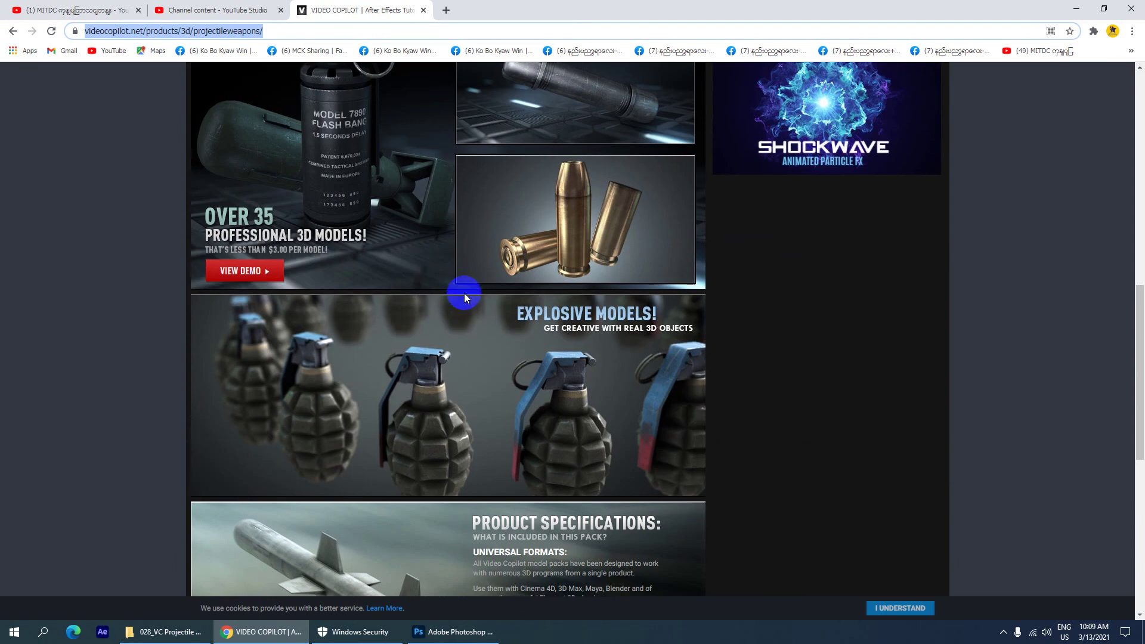
scroll(438, 250, up, 1)
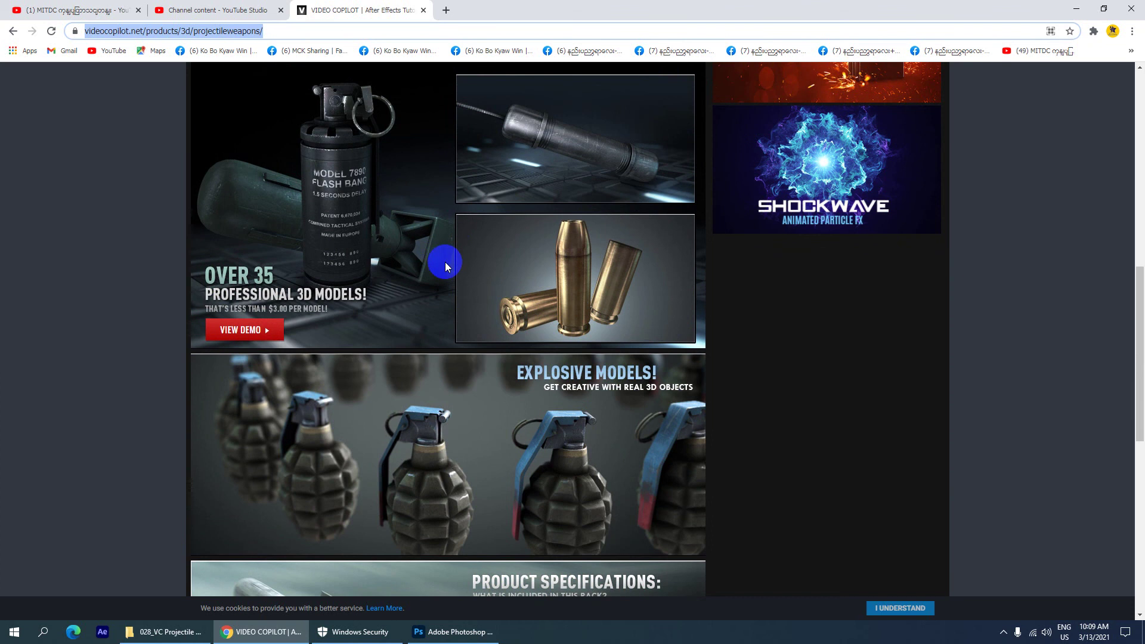
scroll(445, 263, down, 2)
scroll(442, 262, up, 8)
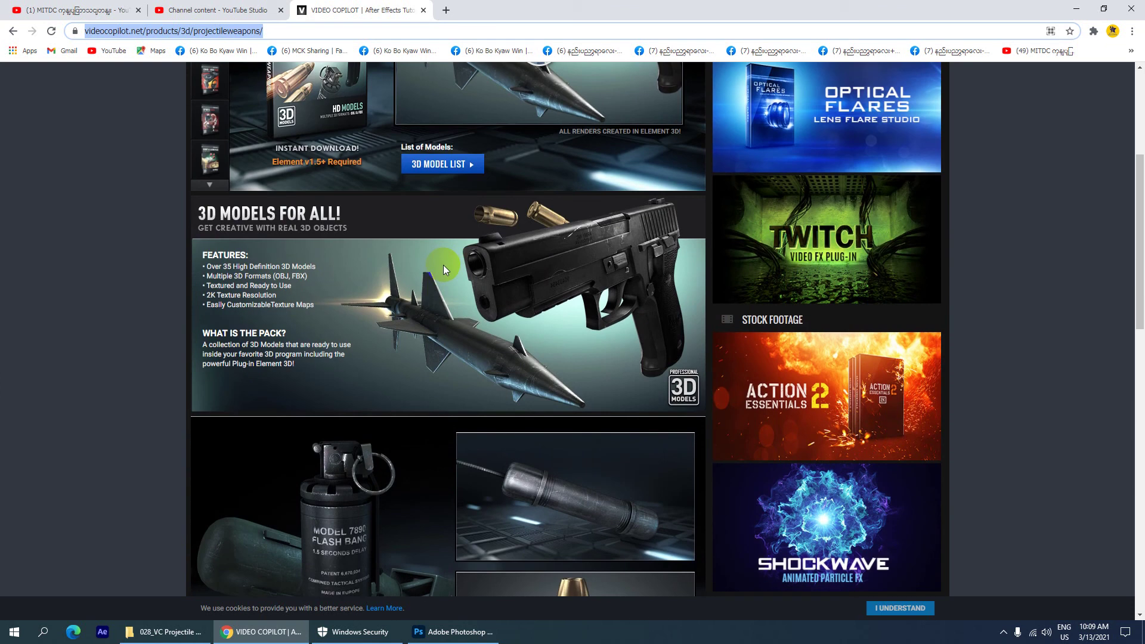
scroll(442, 266, up, 3)
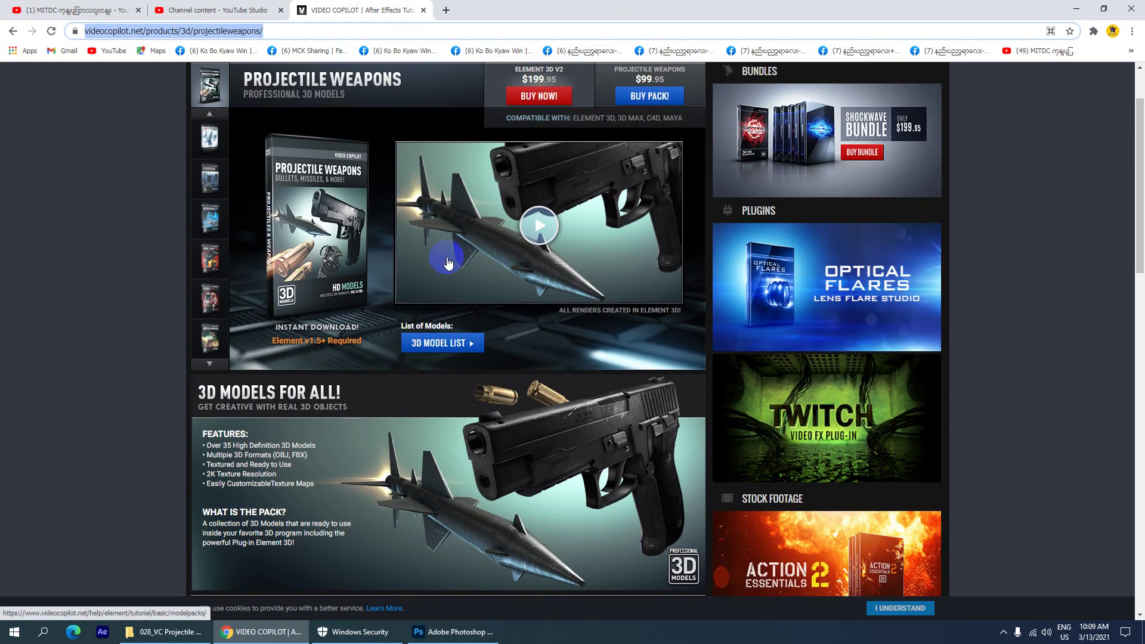